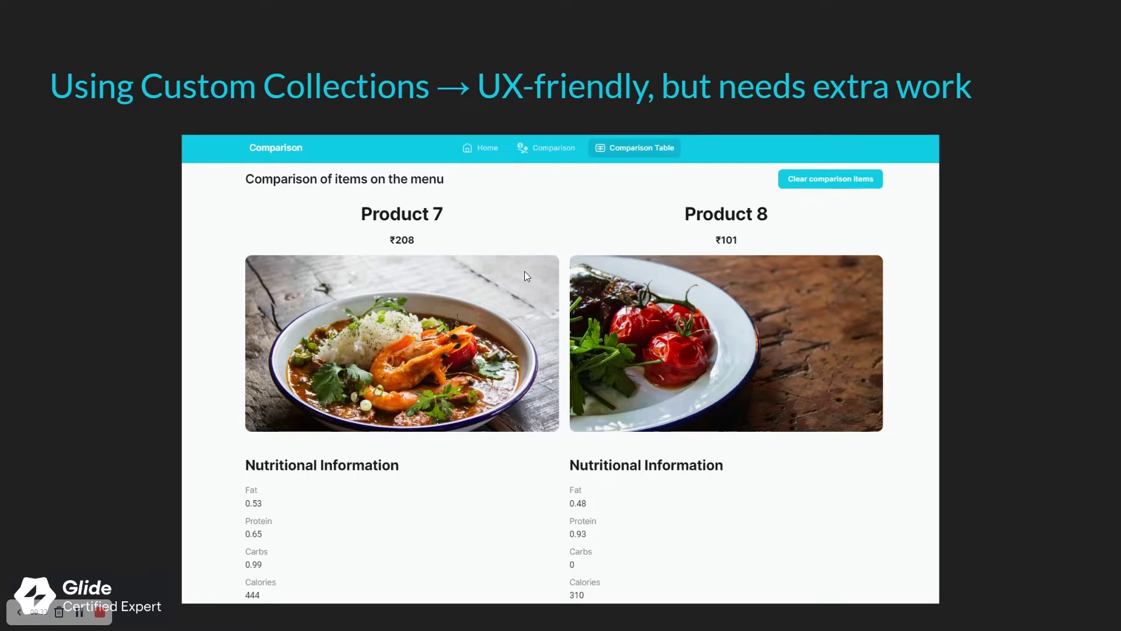
Advance the Google Slides presentation past the custom-collections slide
key(Right)
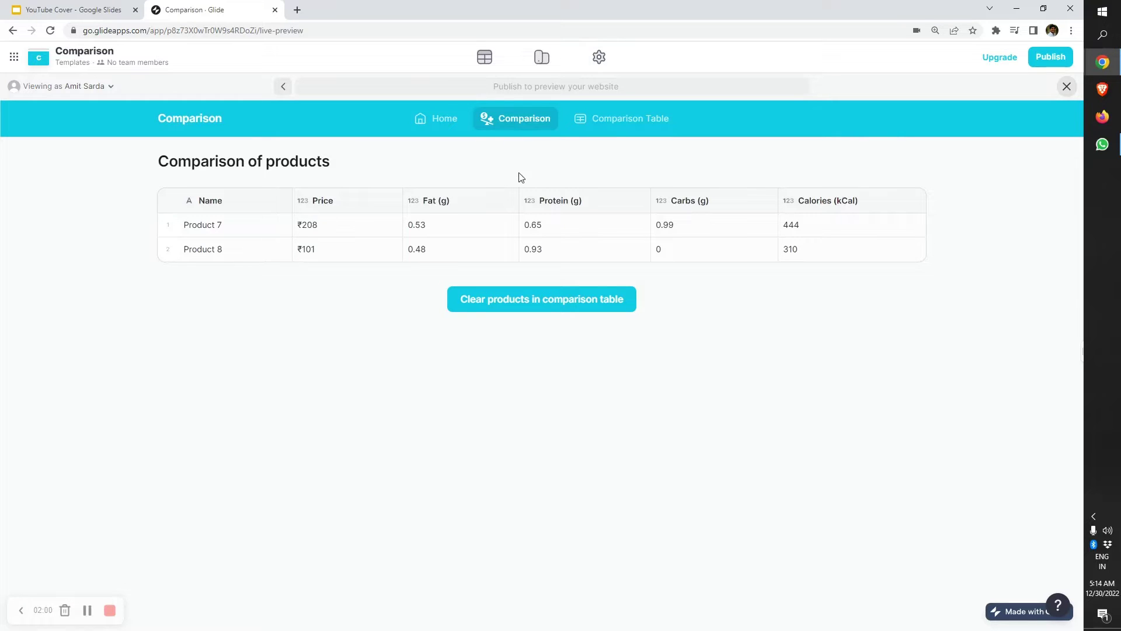
Browse the Comparison Table and Comparison pages, then clear the Product 7 and 8 comparison
click(604, 118)
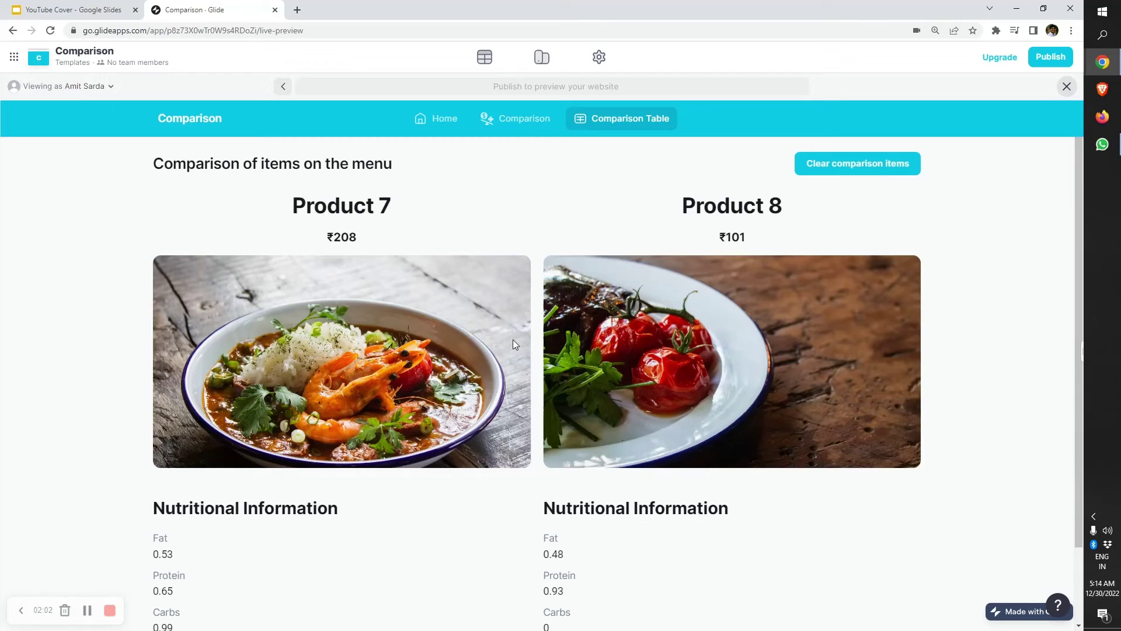
click(524, 118)
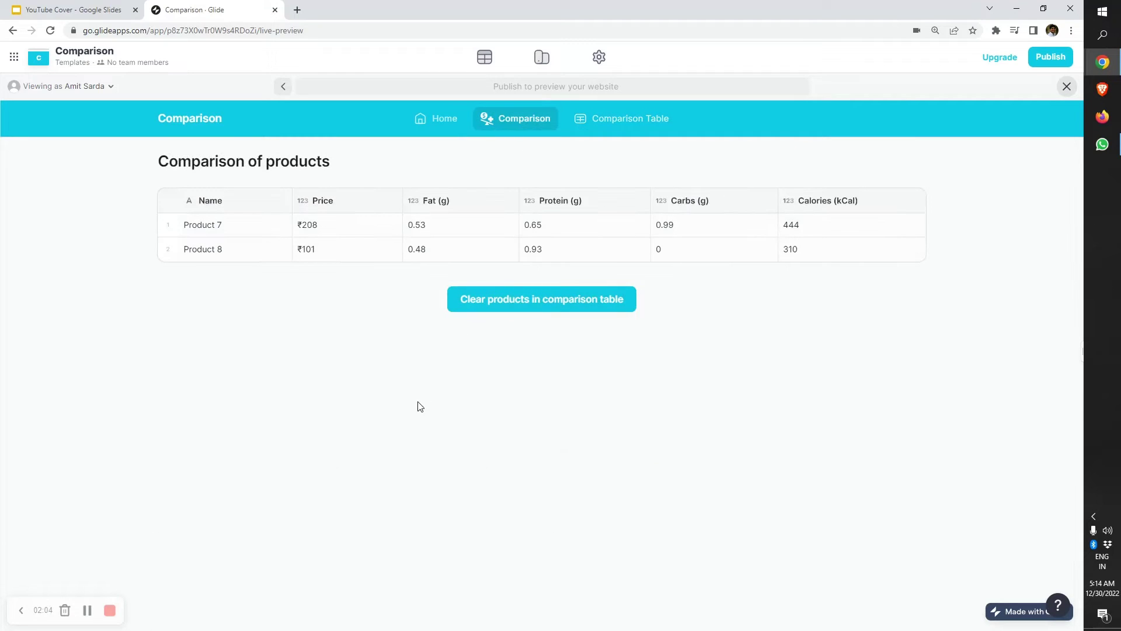
click(622, 118)
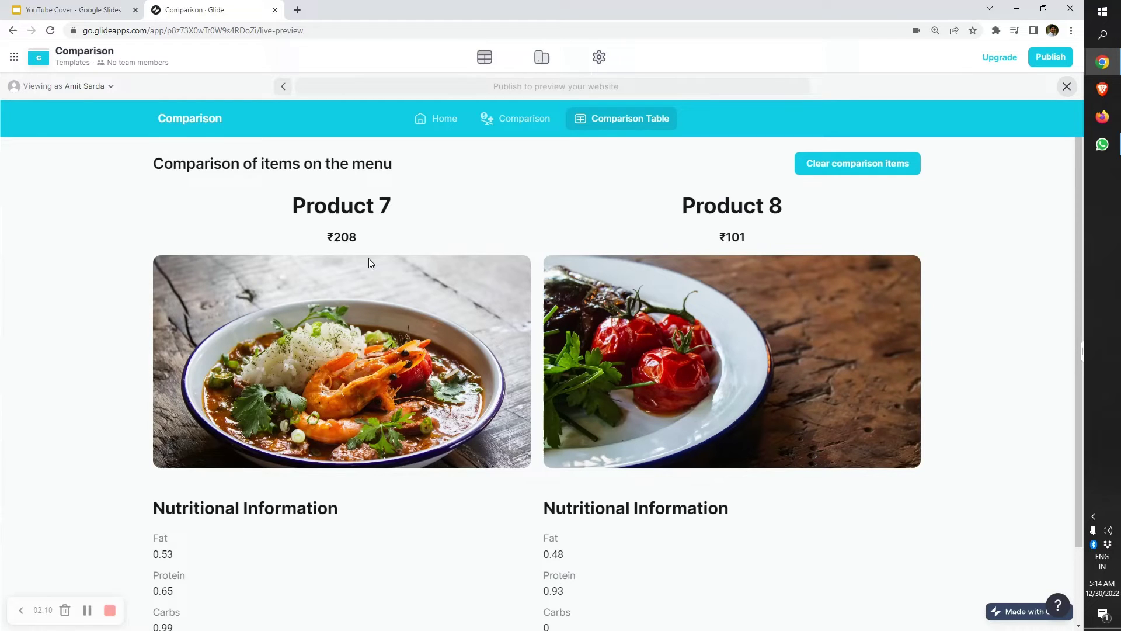
click(438, 118)
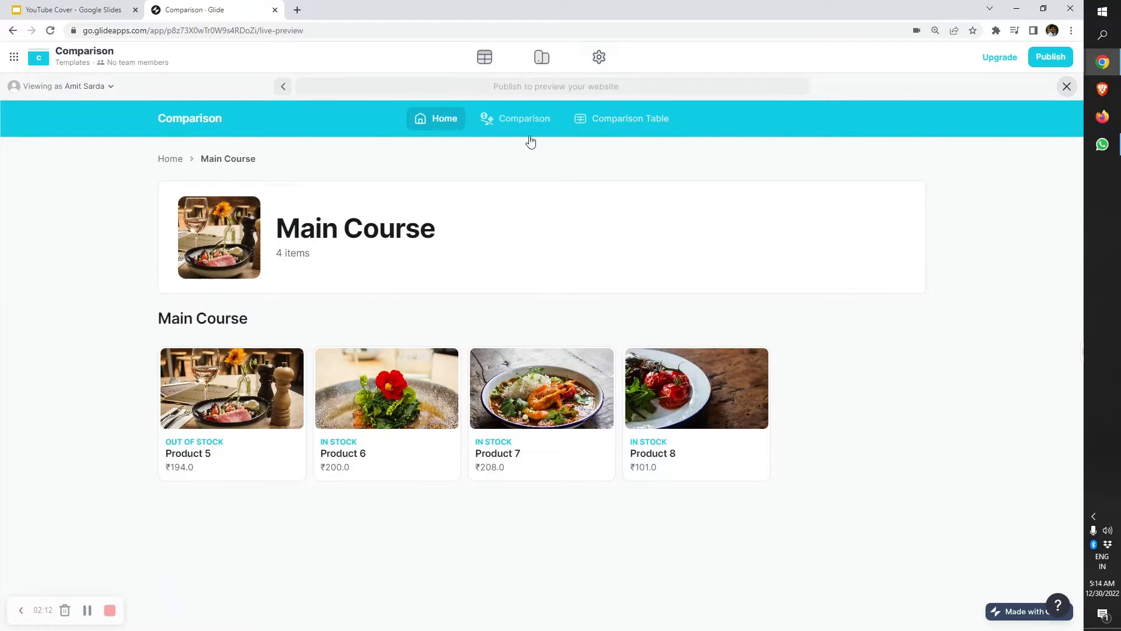
click(522, 119)
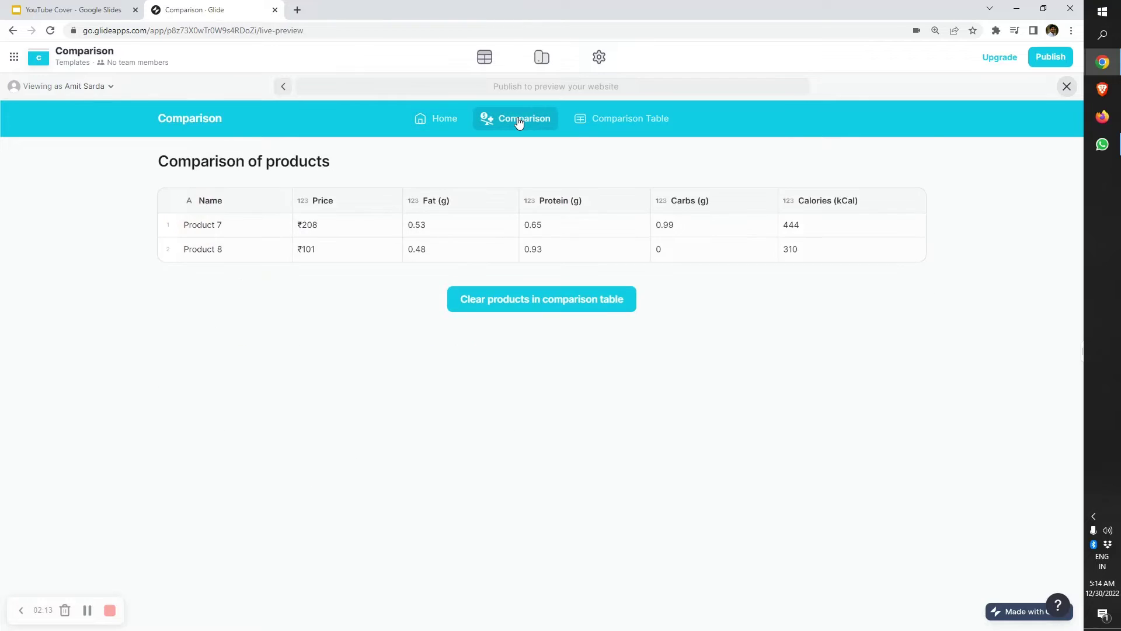
click(539, 302)
Go back to the Main Course category and add Products 6 and 7 to the comparison
click(536, 385)
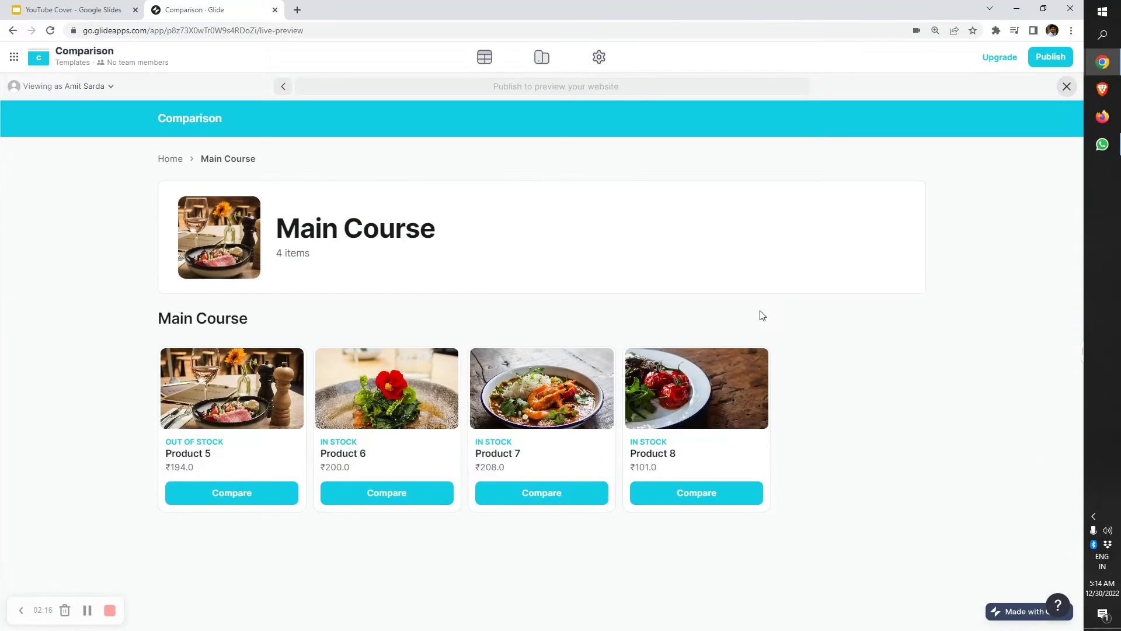
click(163, 158)
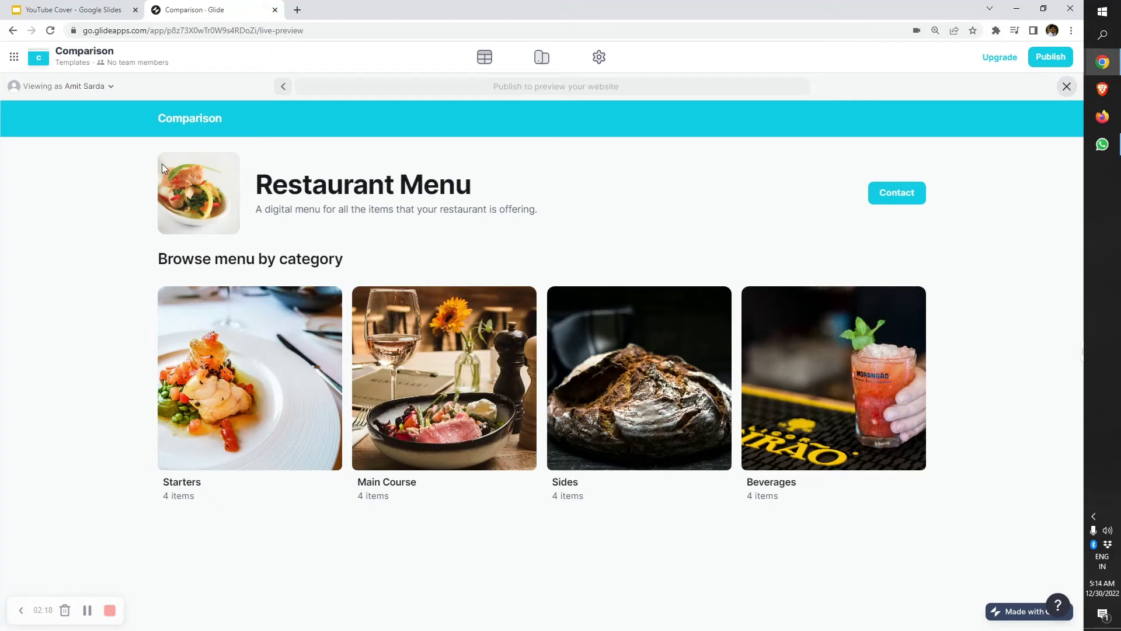
click(464, 379)
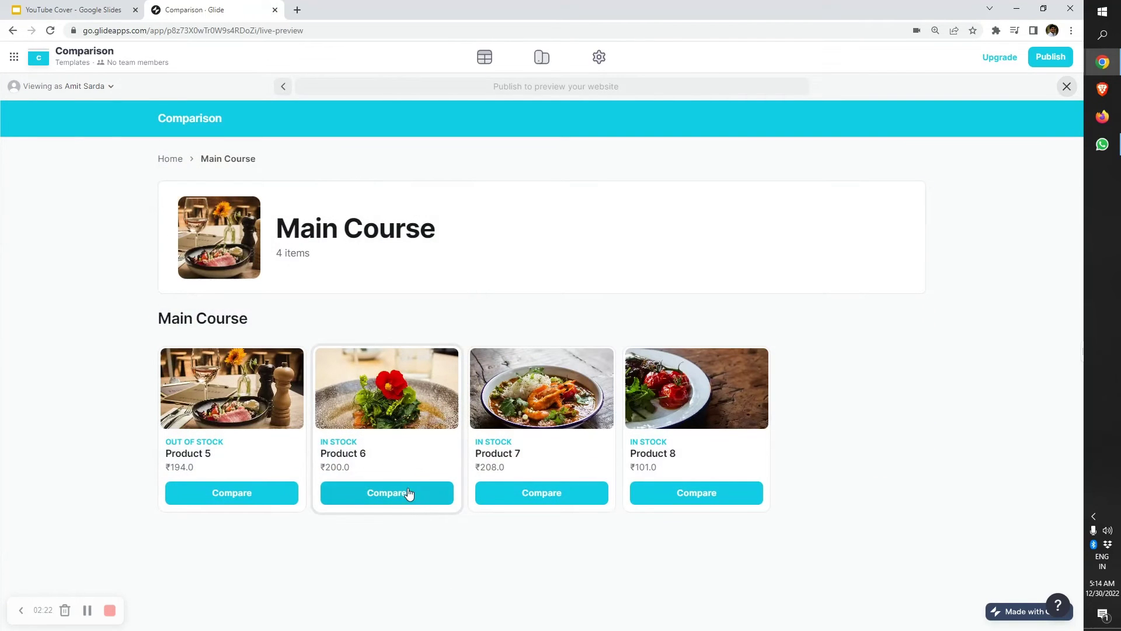
click(374, 496)
click(542, 493)
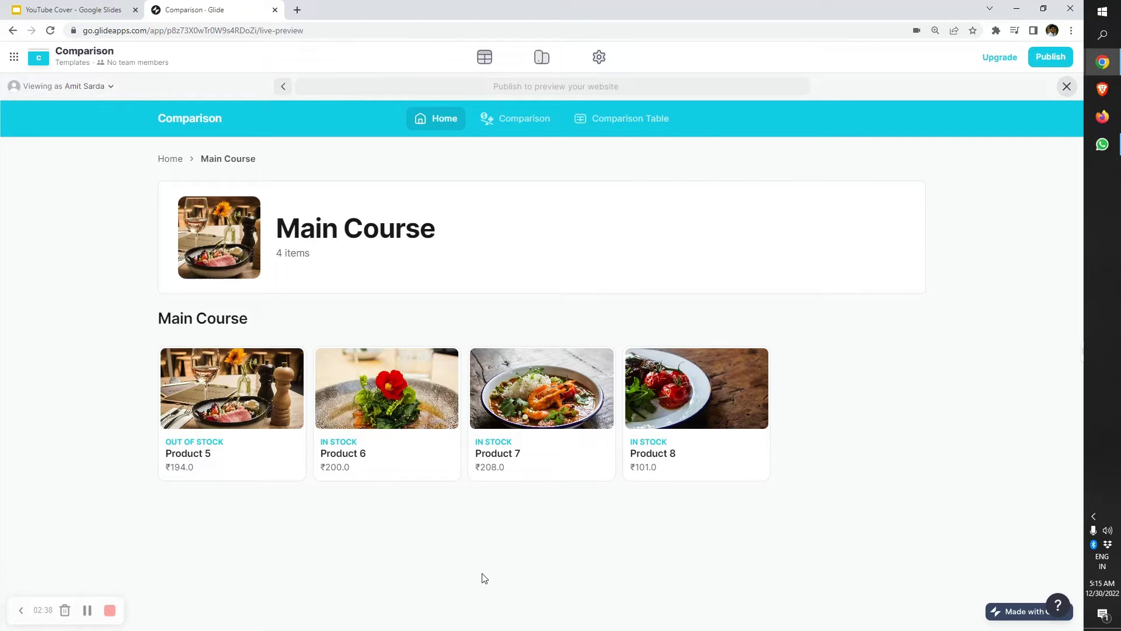
Review both products on the Comparison and Comparison Table pages, then exit the preview
click(520, 127)
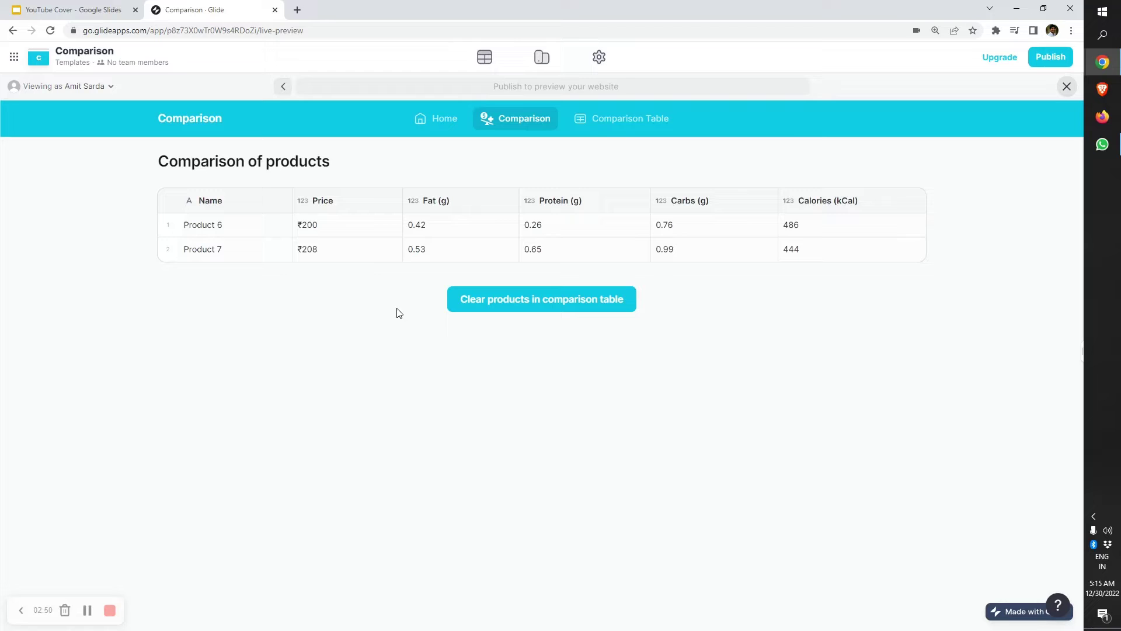
click(611, 121)
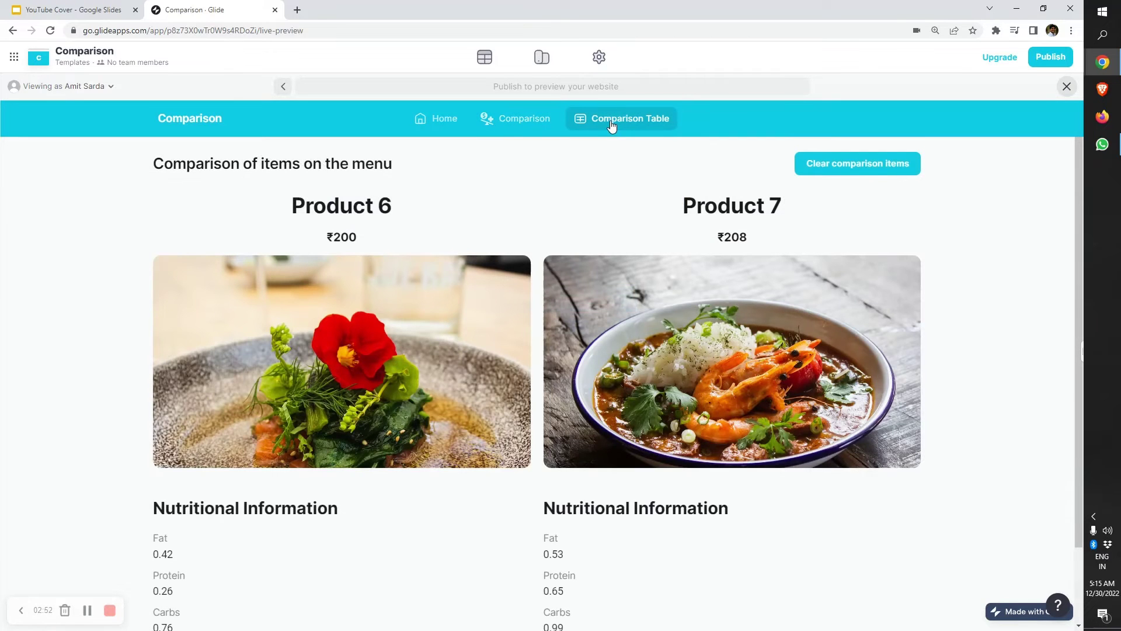
scroll(472, 286, down, 2)
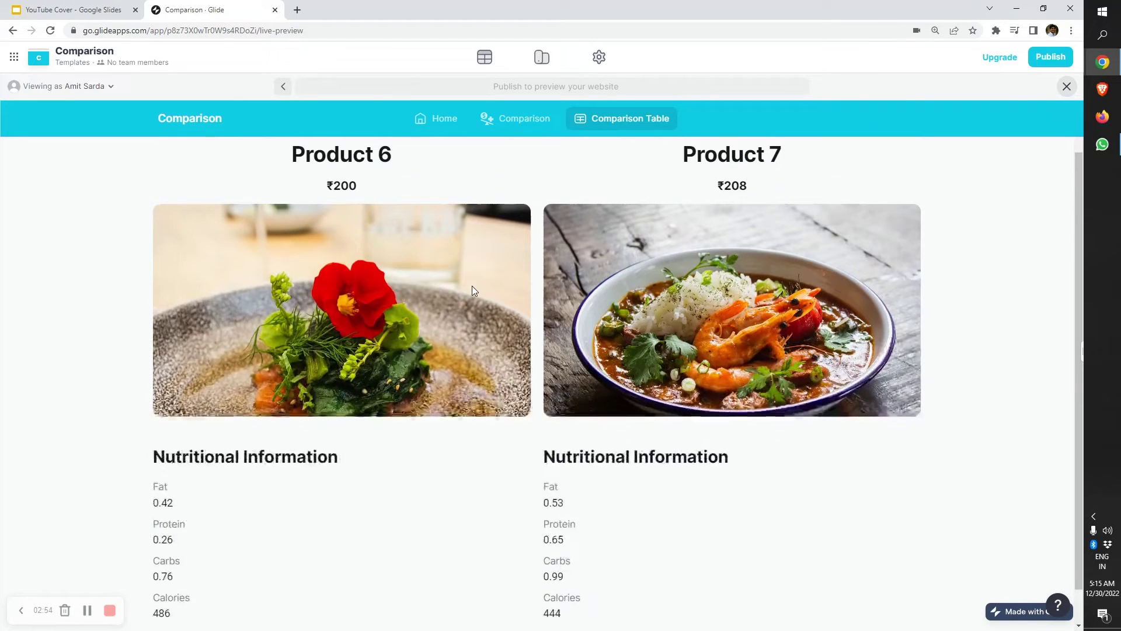
scroll(472, 286, up, 2)
scroll(439, 312, down, 2)
scroll(322, 356, down, 2)
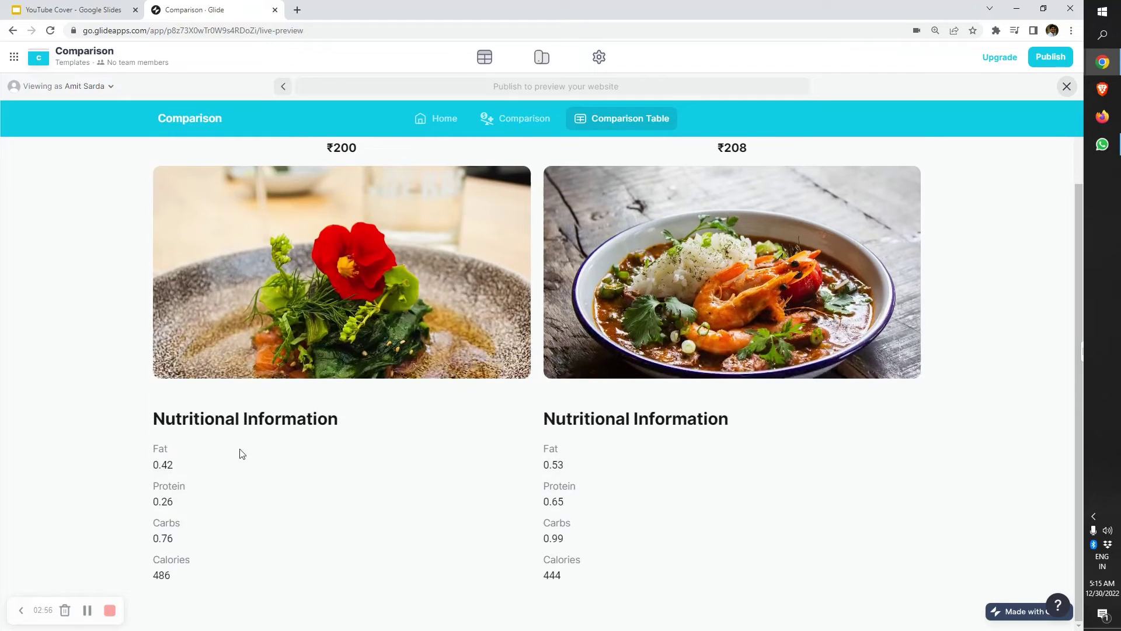
scroll(474, 426, up, 1)
scroll(473, 427, up, 2)
scroll(735, 306, down, 3)
scroll(693, 309, up, 1)
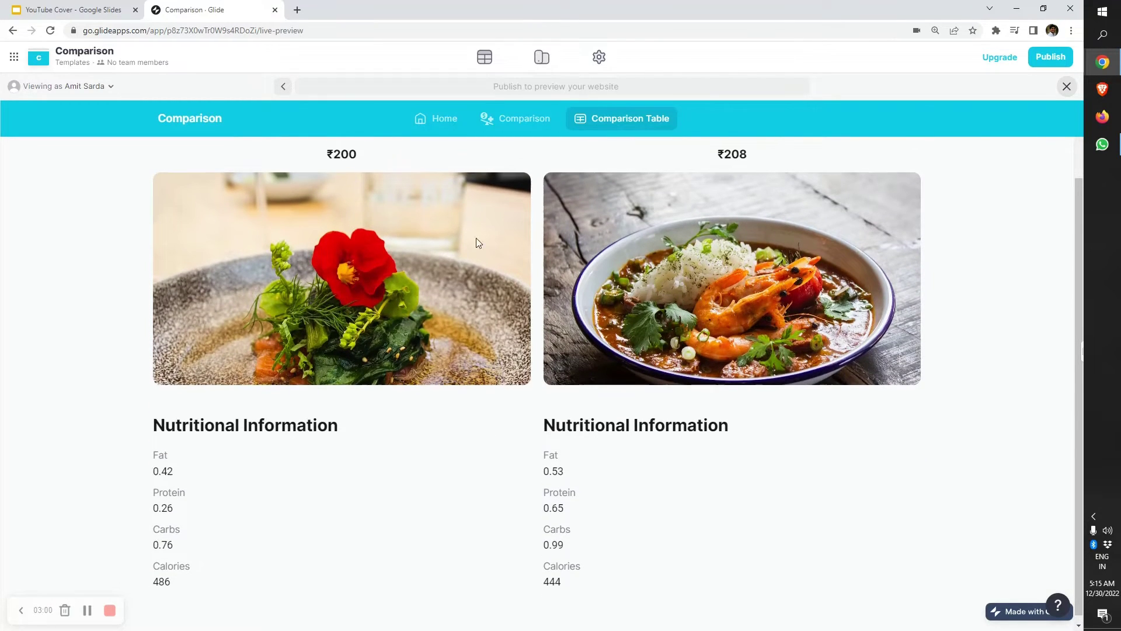
scroll(475, 237, up, 3)
click(441, 122)
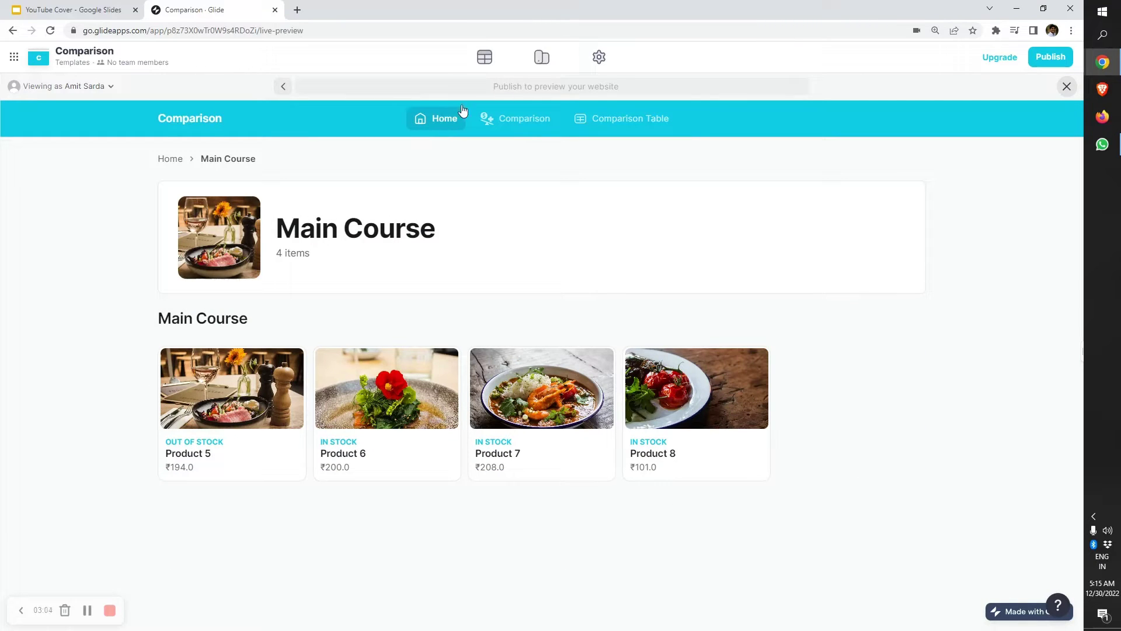
key(Escape)
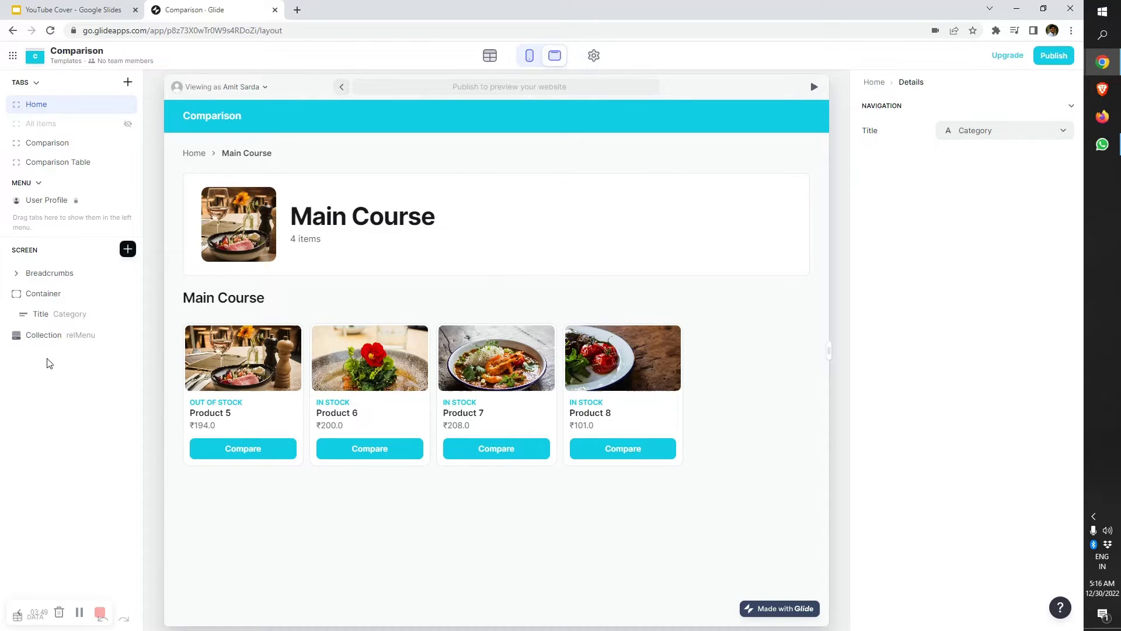
Open the Add Row to Comparison action on the relMenu collection's Actions tab
click(44, 334)
click(1038, 103)
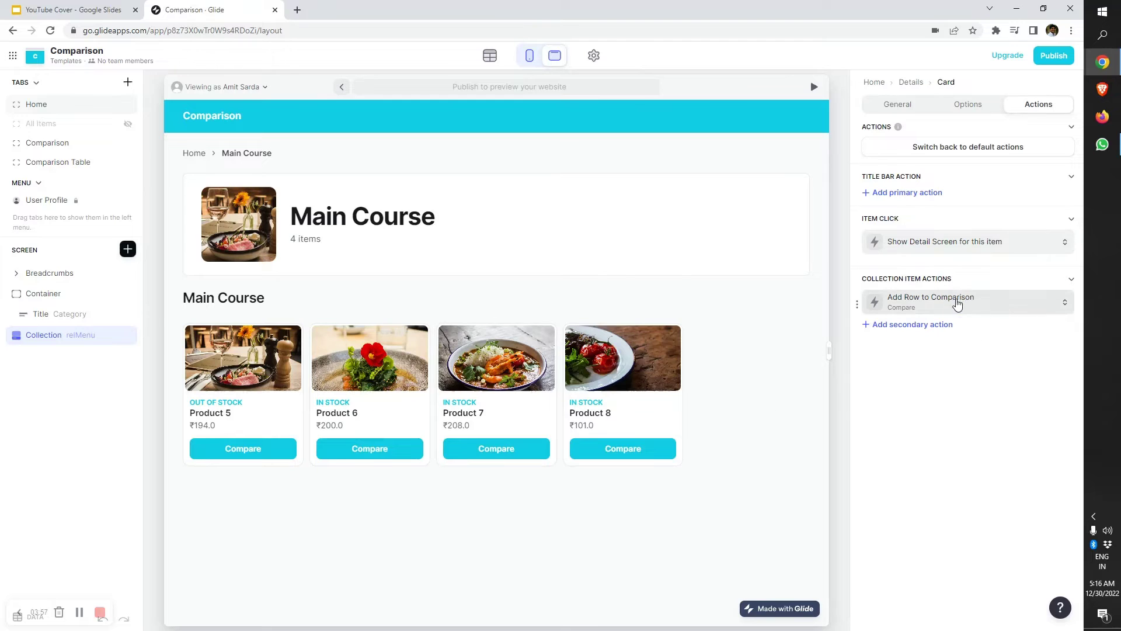
click(949, 302)
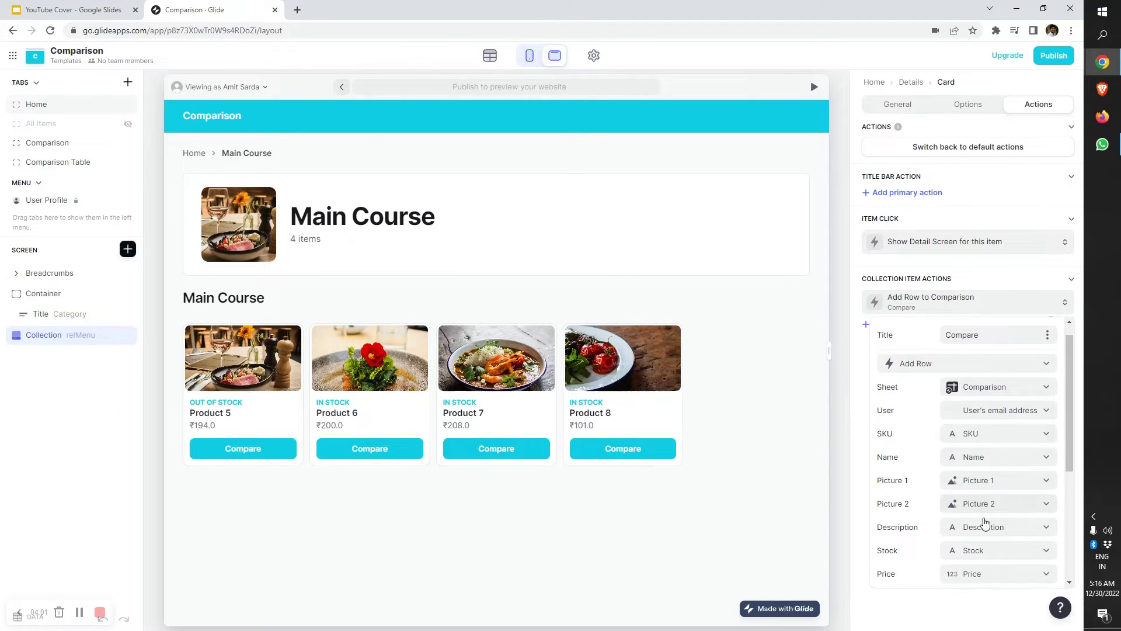
scroll(958, 508, down, 3)
scroll(960, 491, up, 3)
Inspect the Comparison and Menu tables, then add Product 7 to the comparison
click(489, 56)
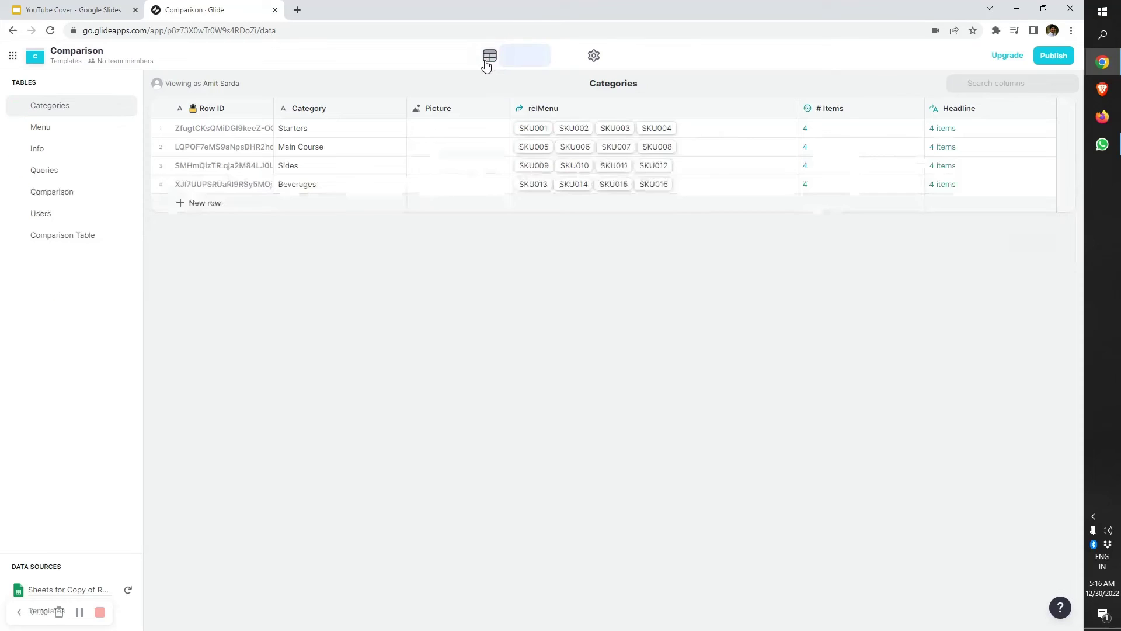
click(53, 192)
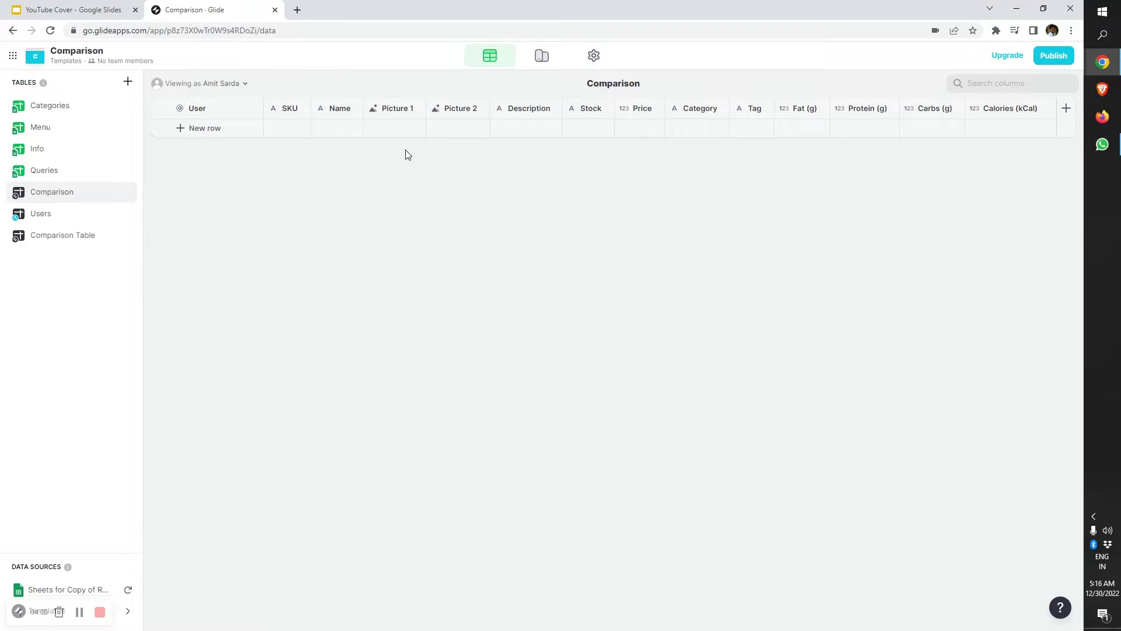
click(42, 127)
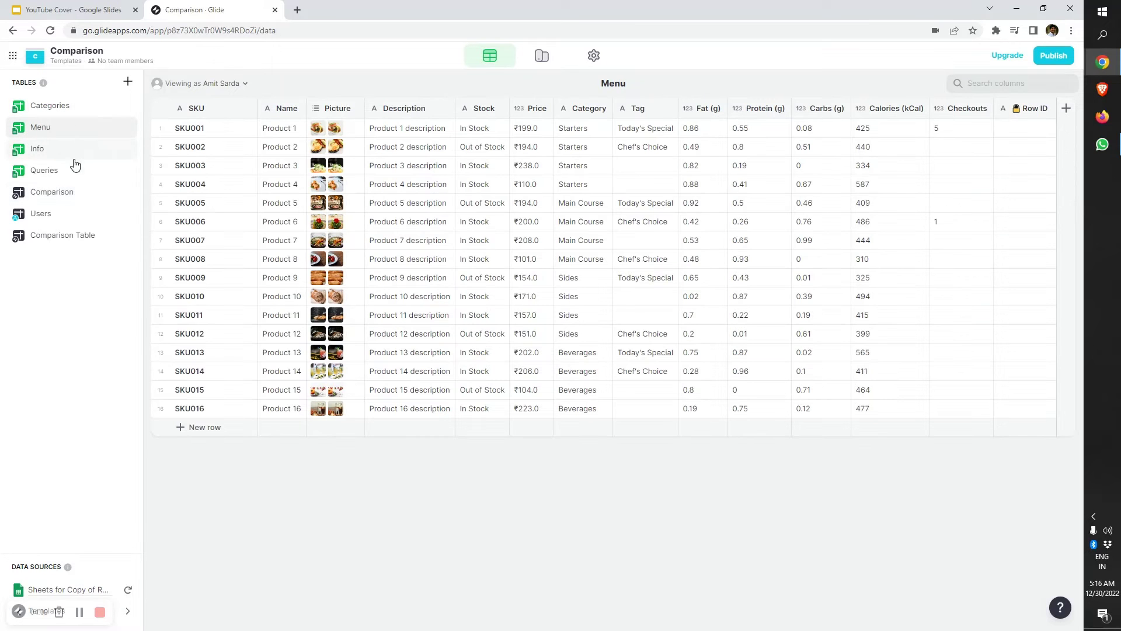
click(53, 192)
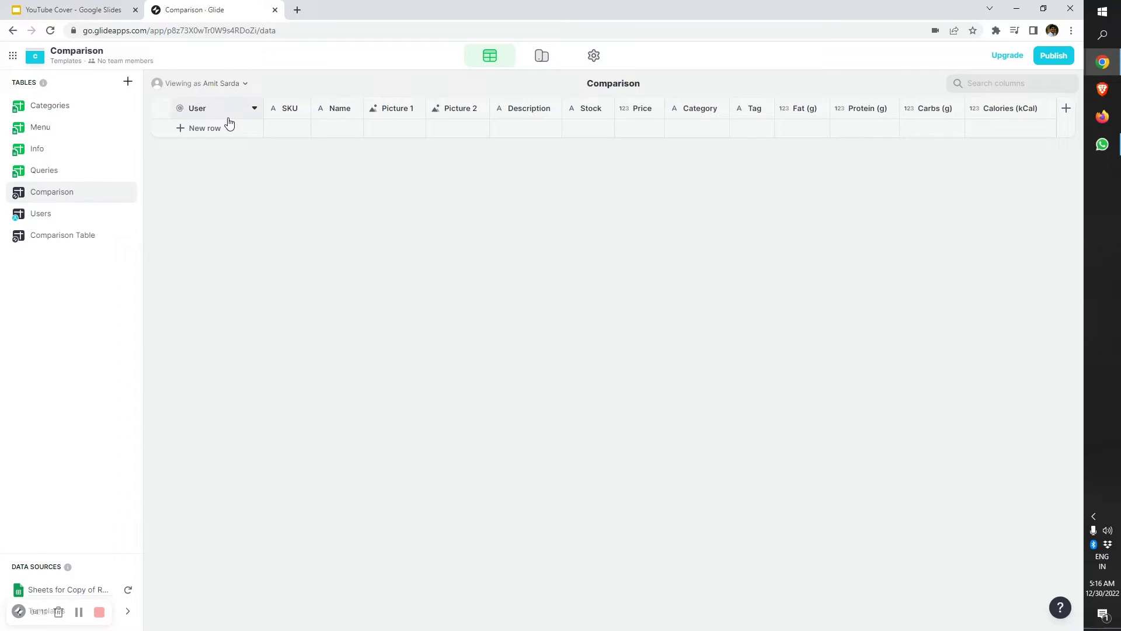
click(541, 56)
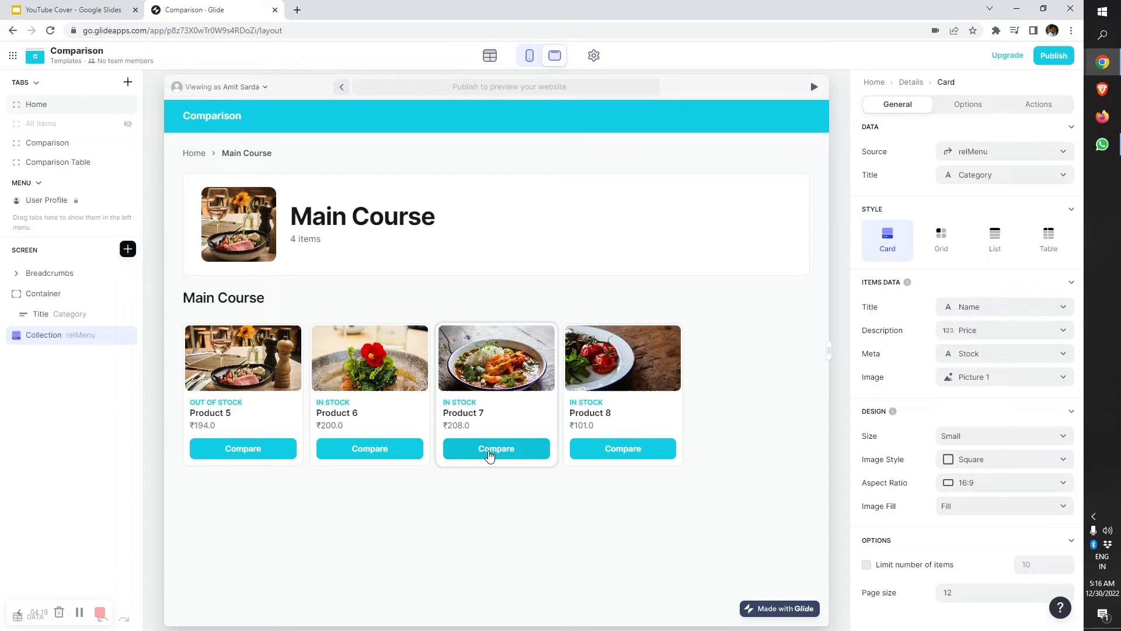
click(490, 454)
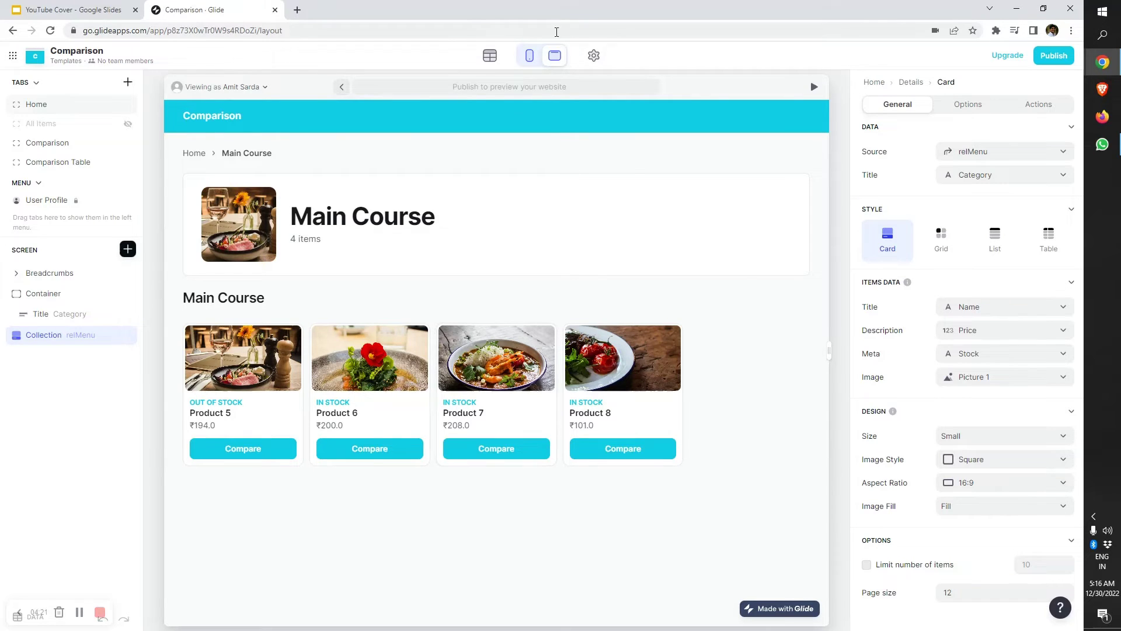
Check the Comparison table for rows, then add Product 8 from the layout editor
click(490, 55)
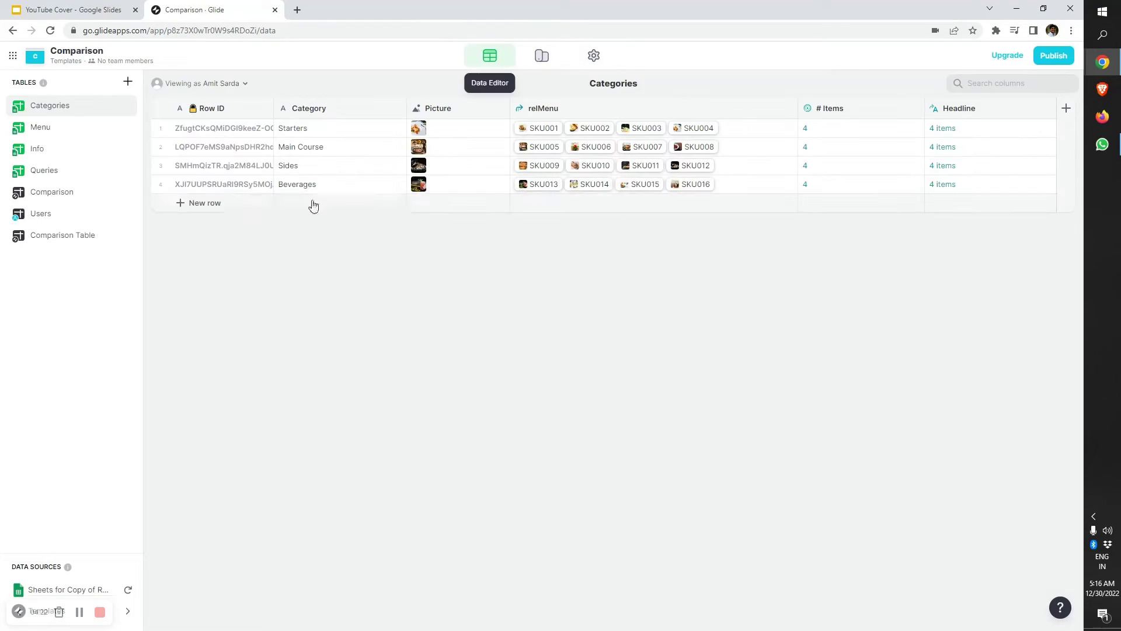
click(51, 192)
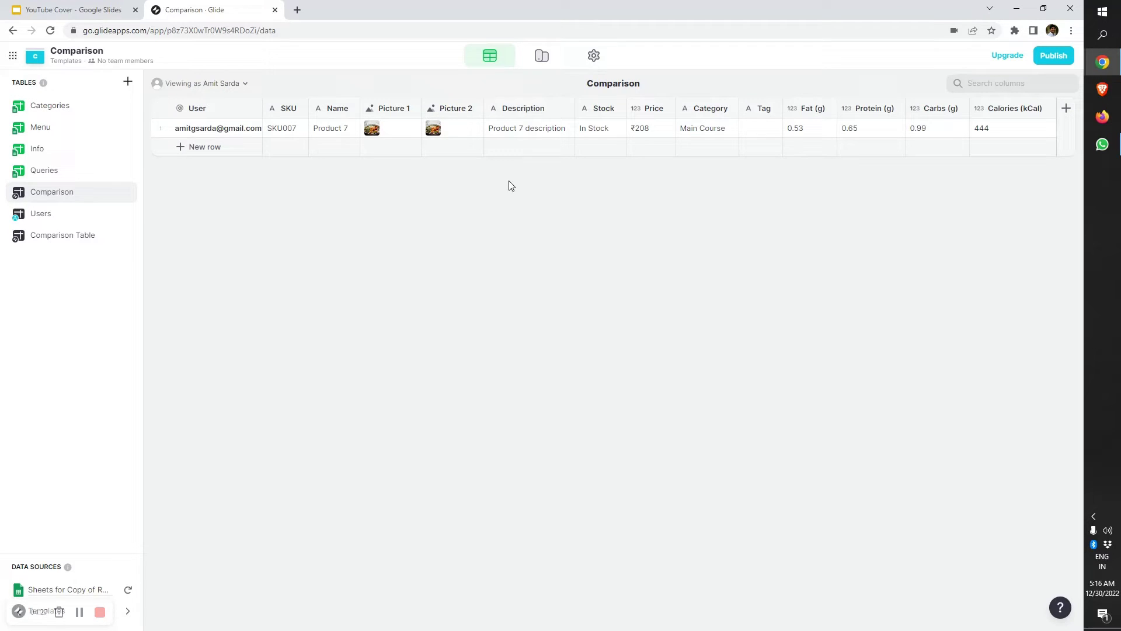
click(542, 55)
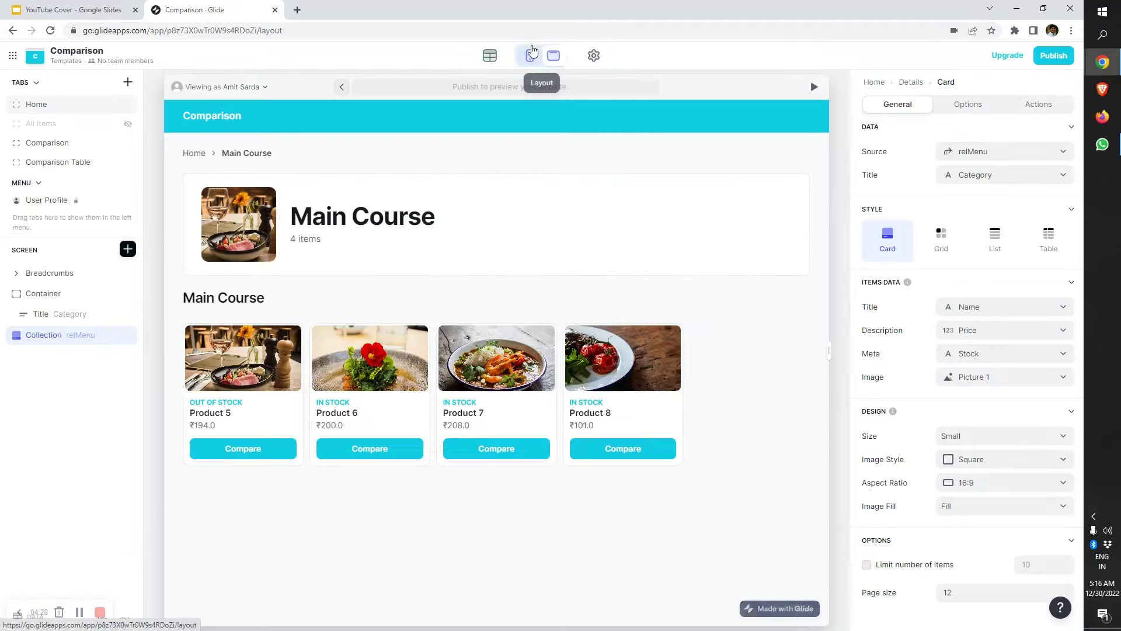
click(636, 450)
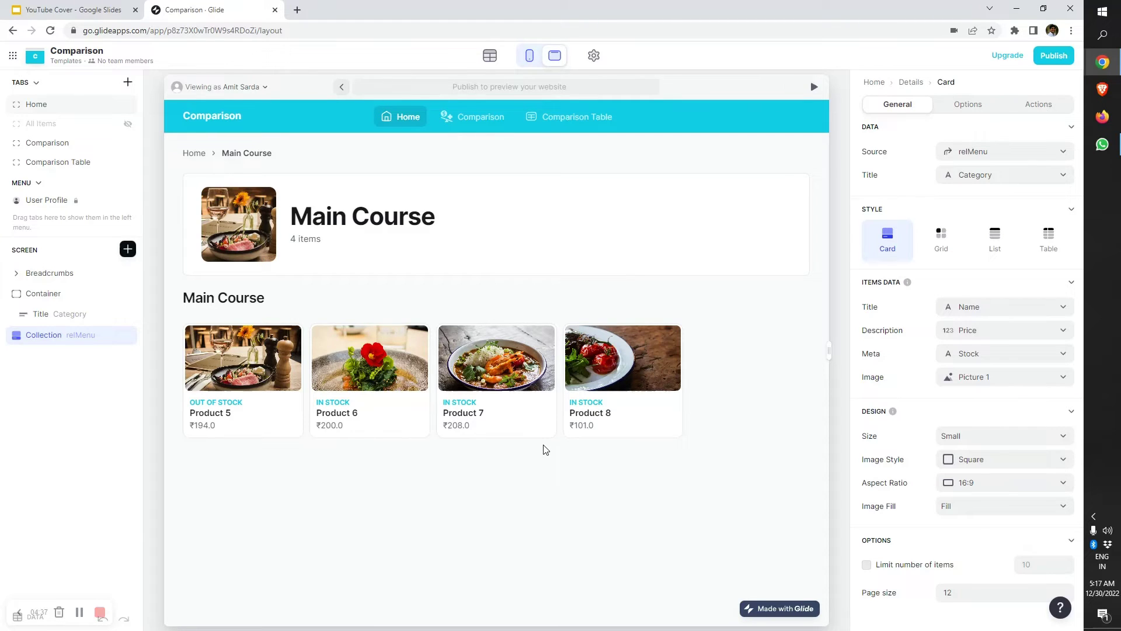
Open the Comparison page and select its Data Grid component in the Screen list
click(480, 116)
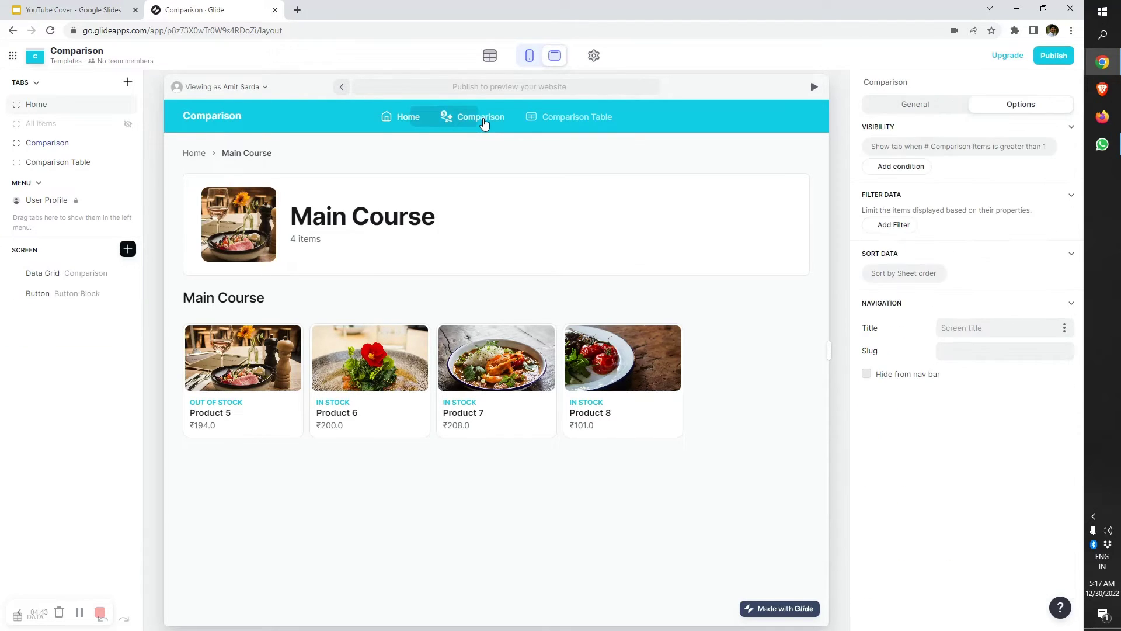
click(64, 277)
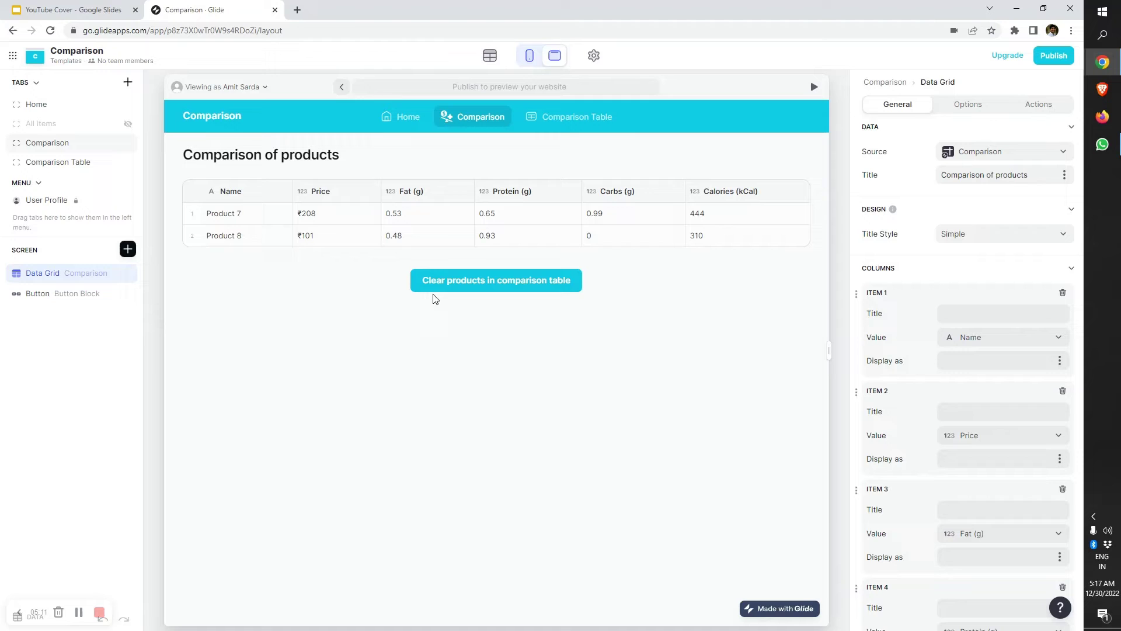
Return to the Comparison page and bring up the data grid's Options panel
click(408, 117)
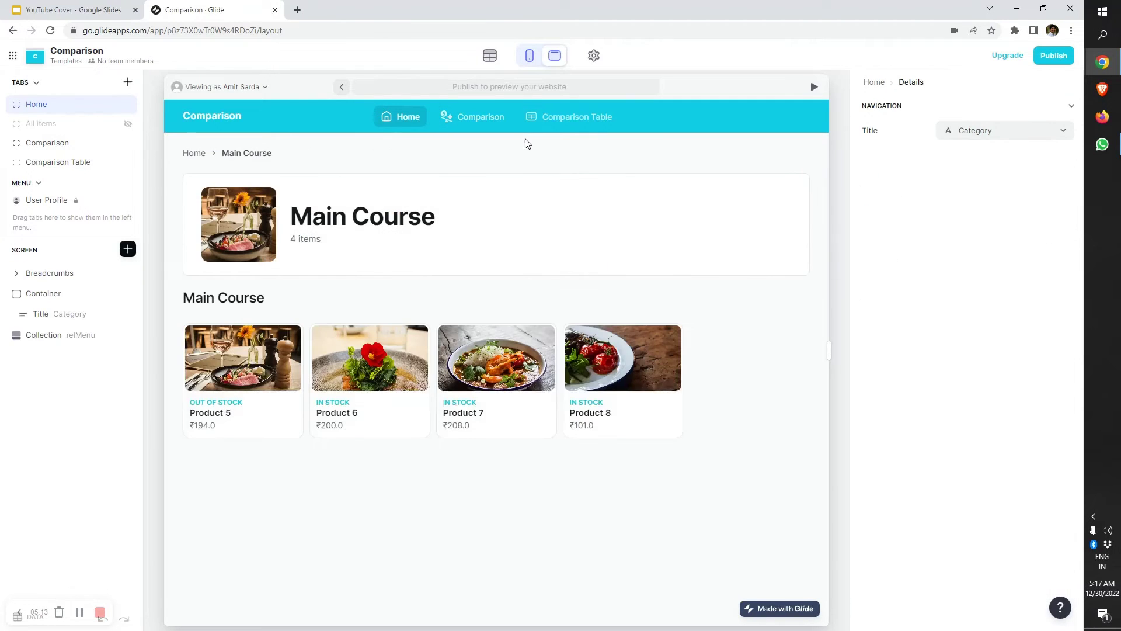
click(553, 121)
click(480, 117)
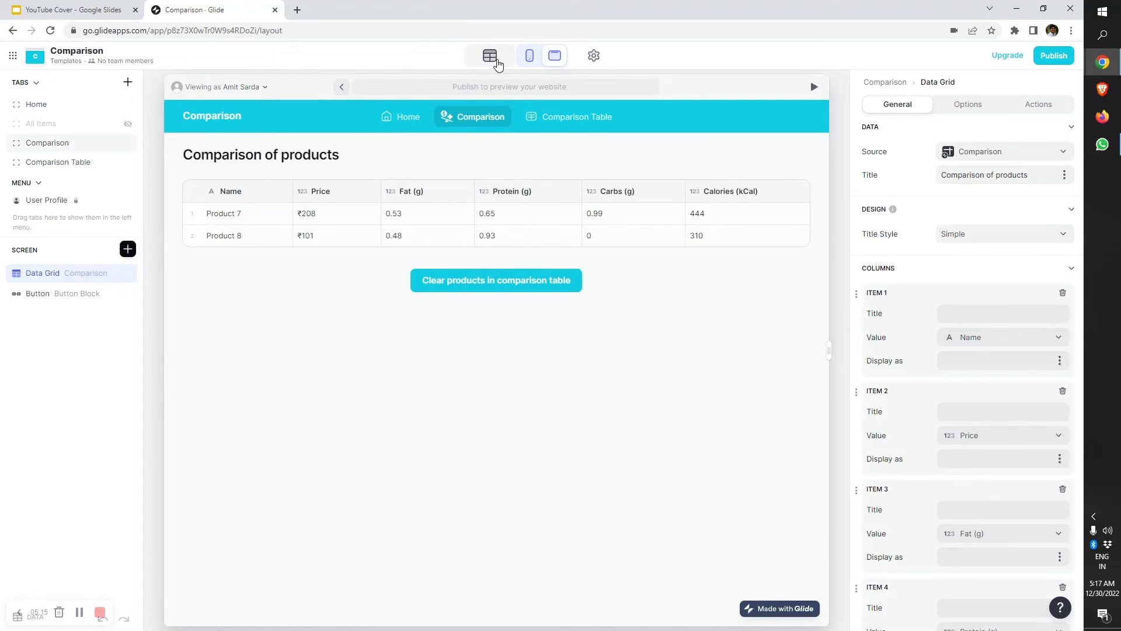
click(968, 105)
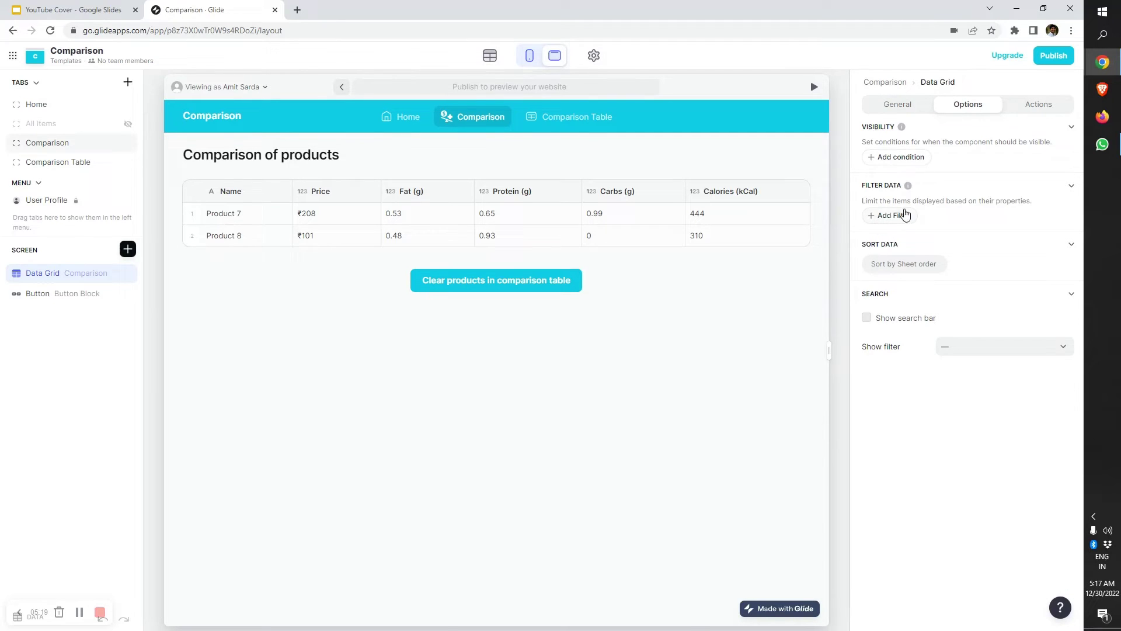
click(897, 104)
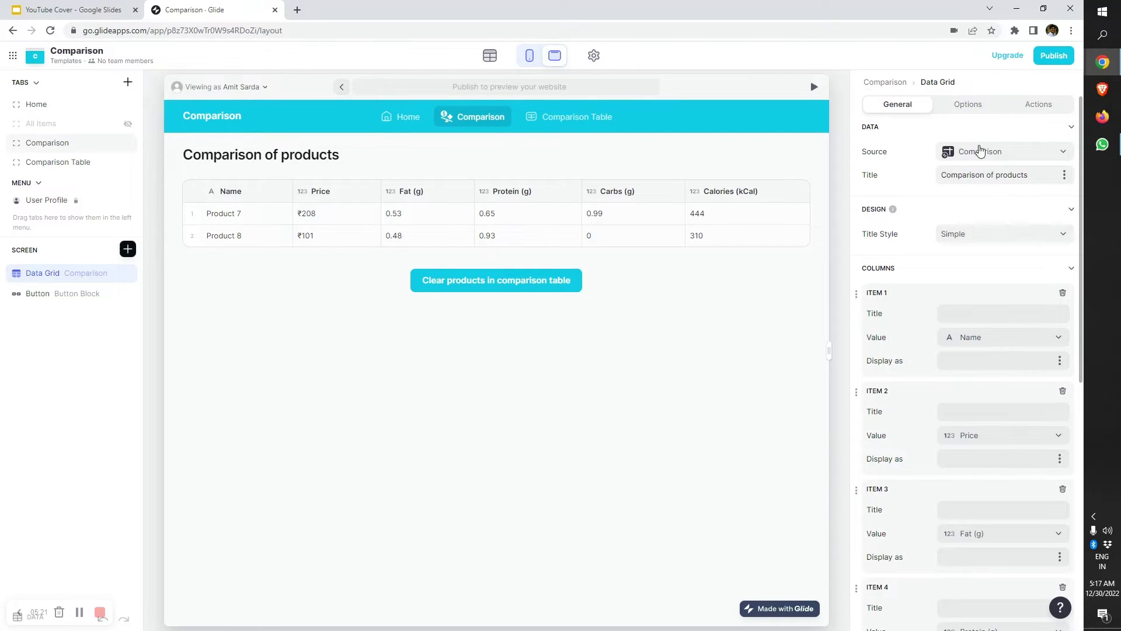
click(968, 104)
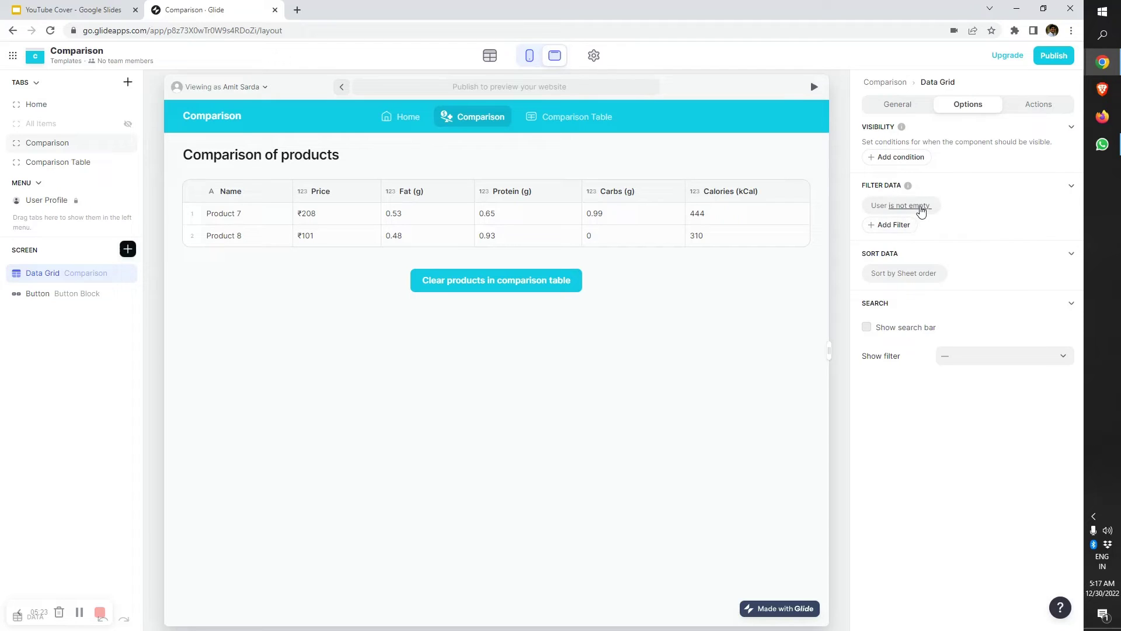
Add a grid filter: User is signed-in user
click(895, 216)
click(929, 244)
click(942, 287)
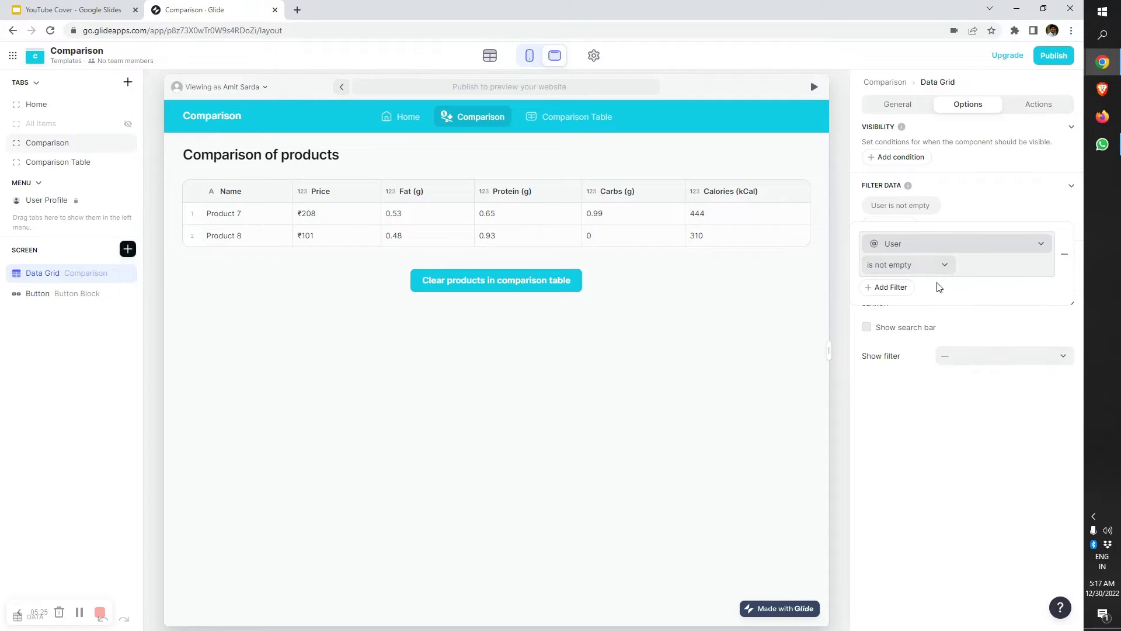
click(907, 265)
click(841, 429)
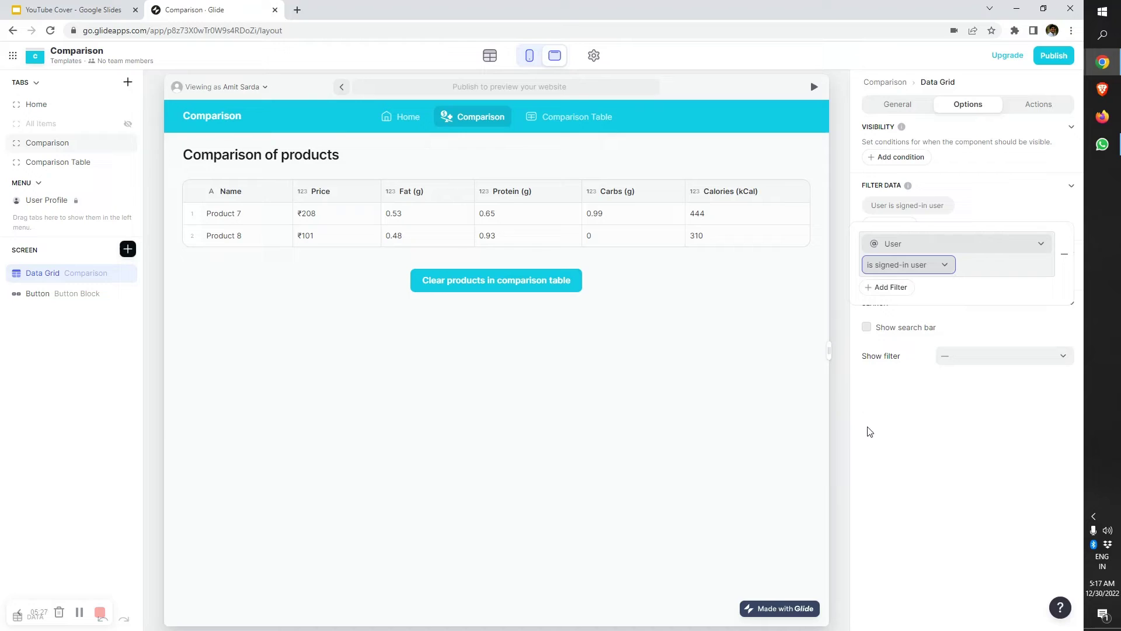
click(714, 422)
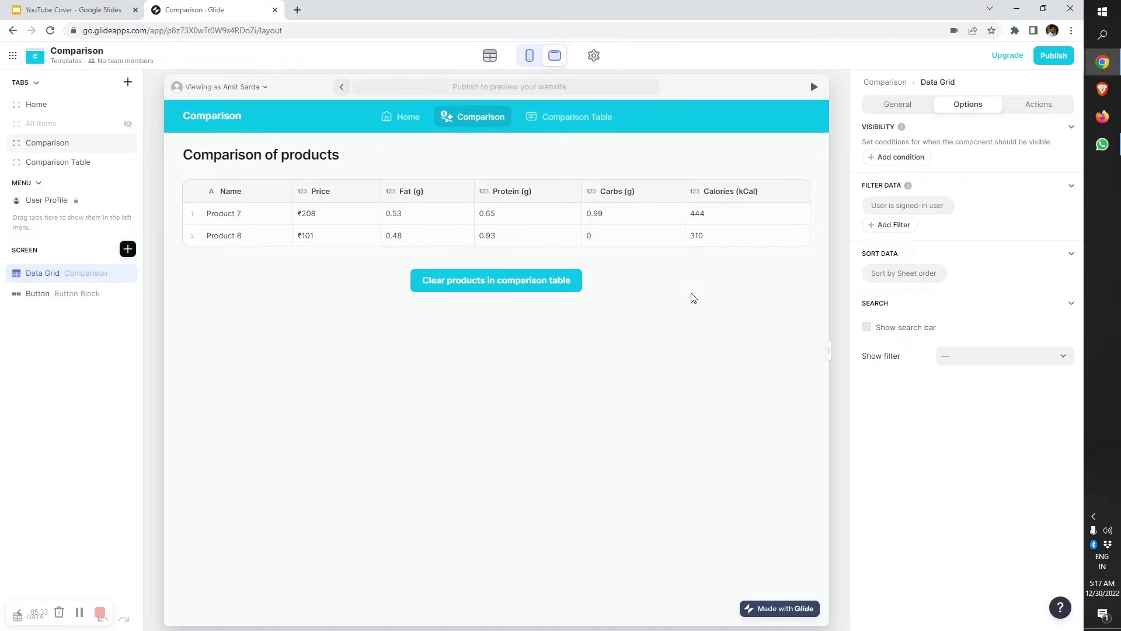
Check the Comparison Table page, then review the grid's filter settings again
click(544, 121)
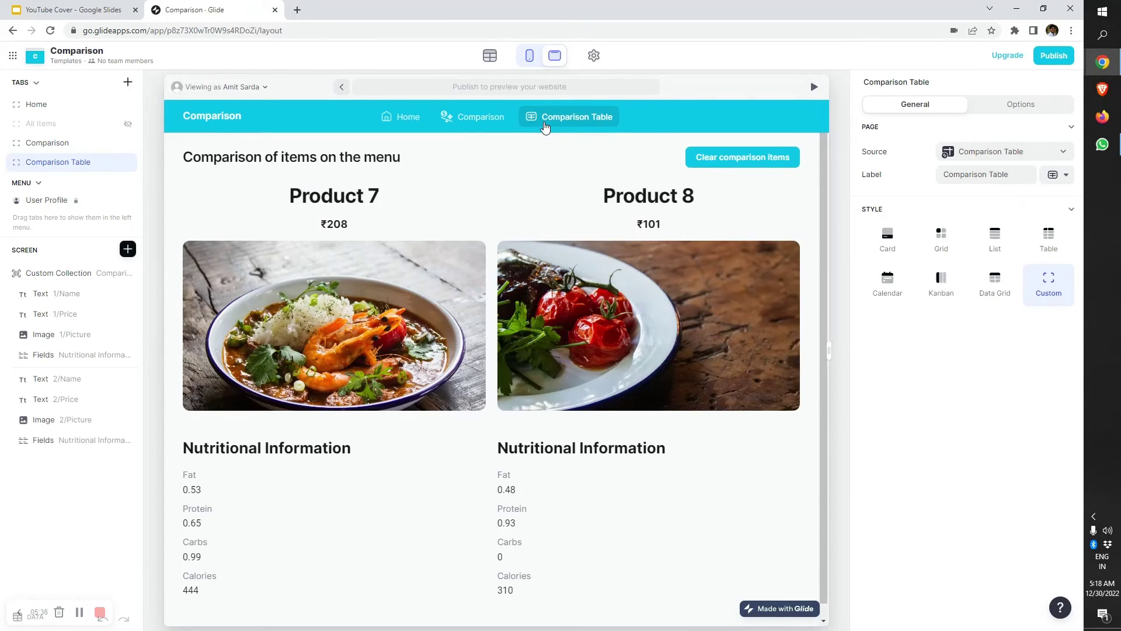
click(481, 116)
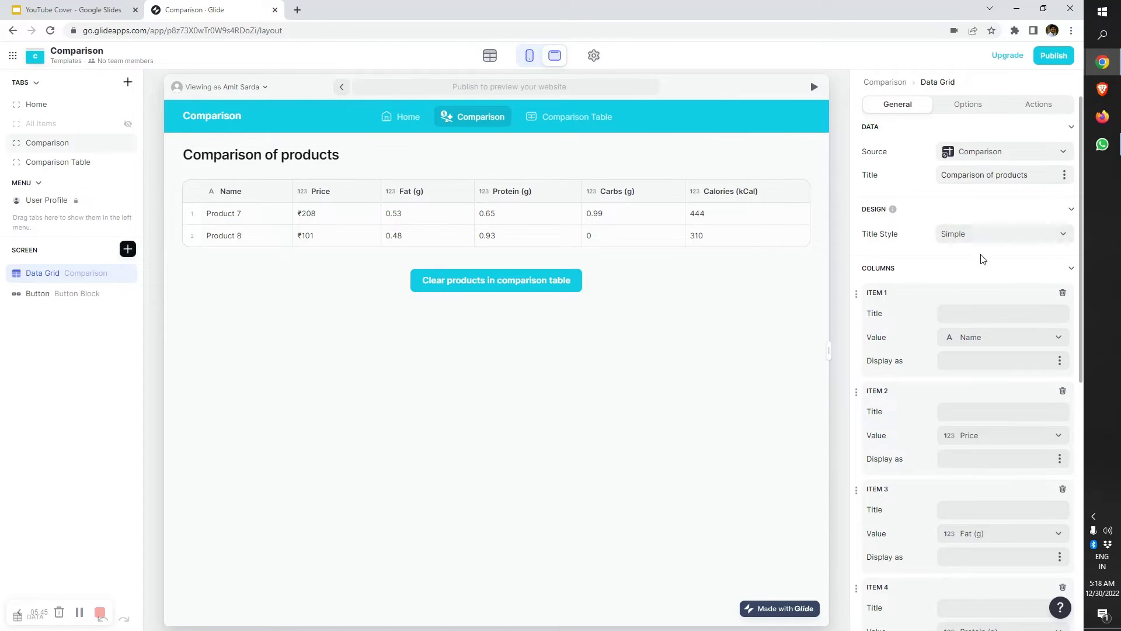
scroll(963, 270, down, 3)
scroll(964, 260, up, 5)
click(967, 104)
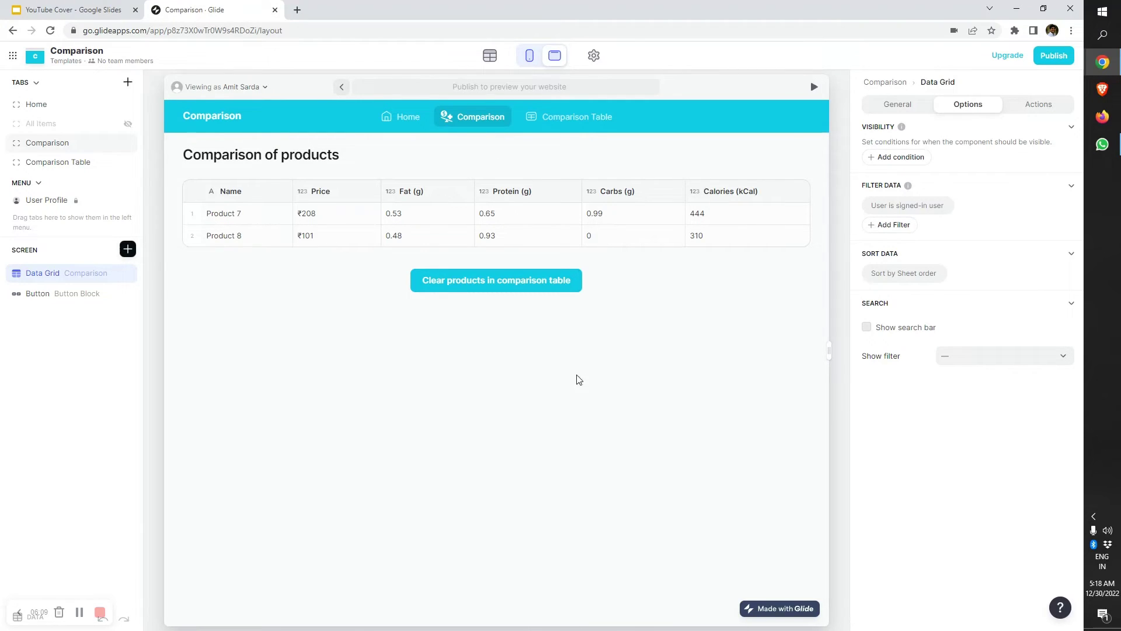
Select the Comparison Table page's Custom Collection and view its data in the Data editor
click(567, 121)
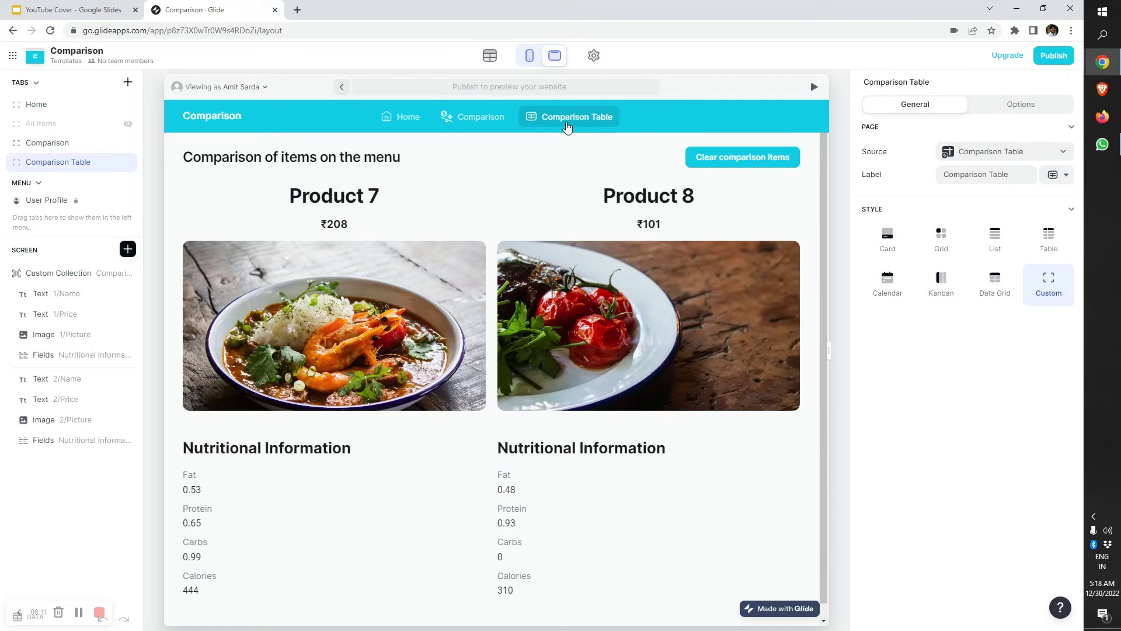
click(59, 273)
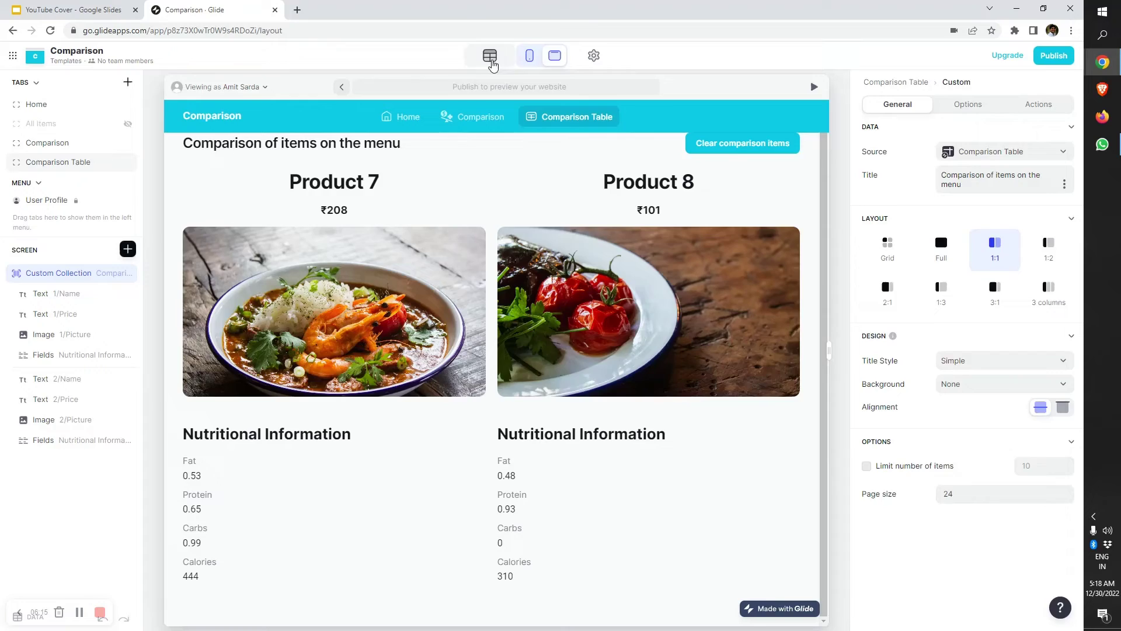
click(489, 56)
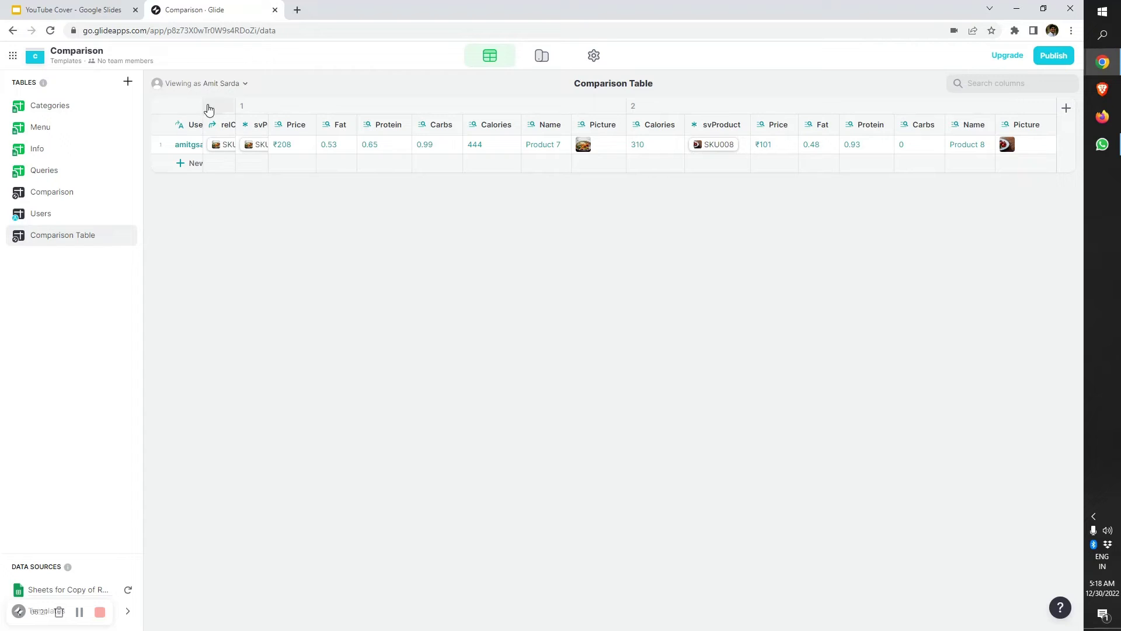
Widen the User, relComparisons and first svProduct columns, briefly checking the Comparison table
mouse_move(189, 124)
drag(203, 124, 280, 124)
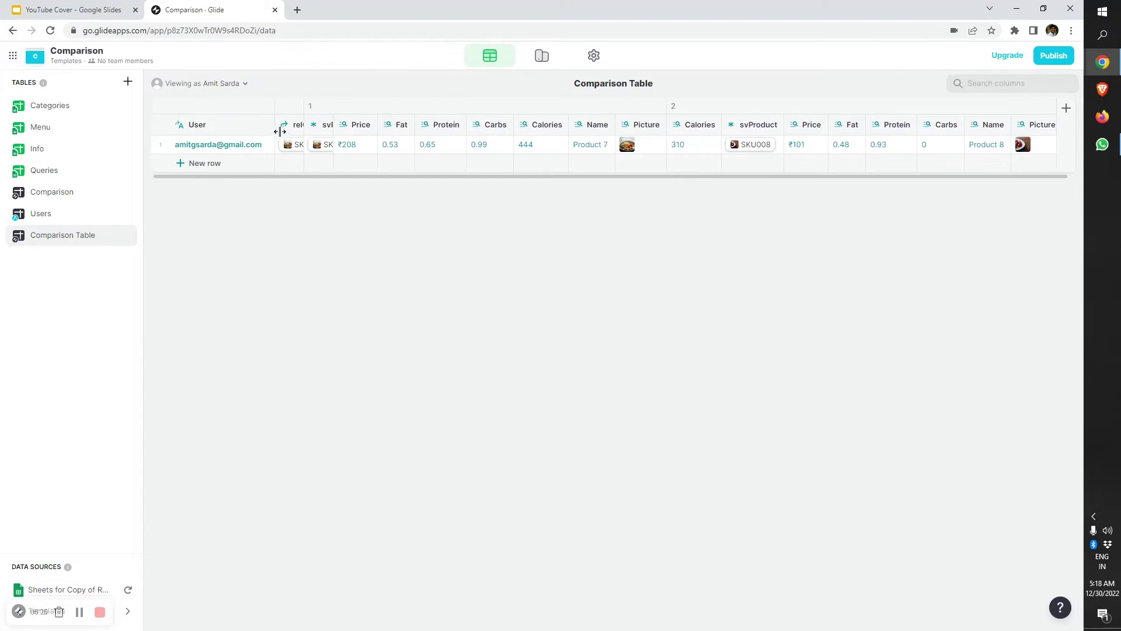
click(246, 145)
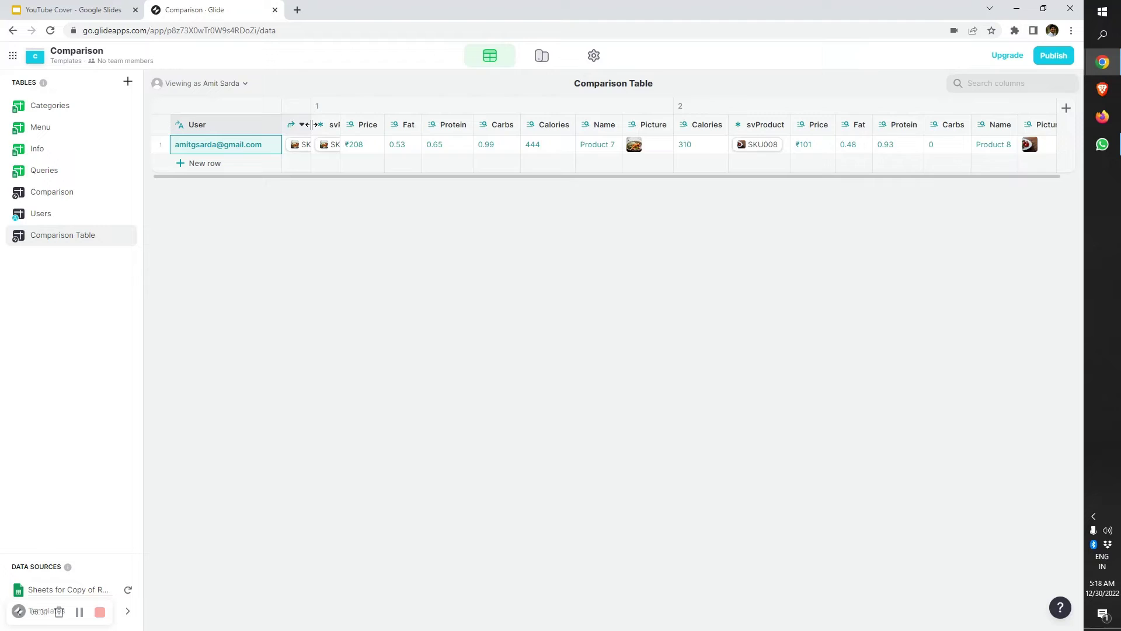
drag(312, 125, 413, 123)
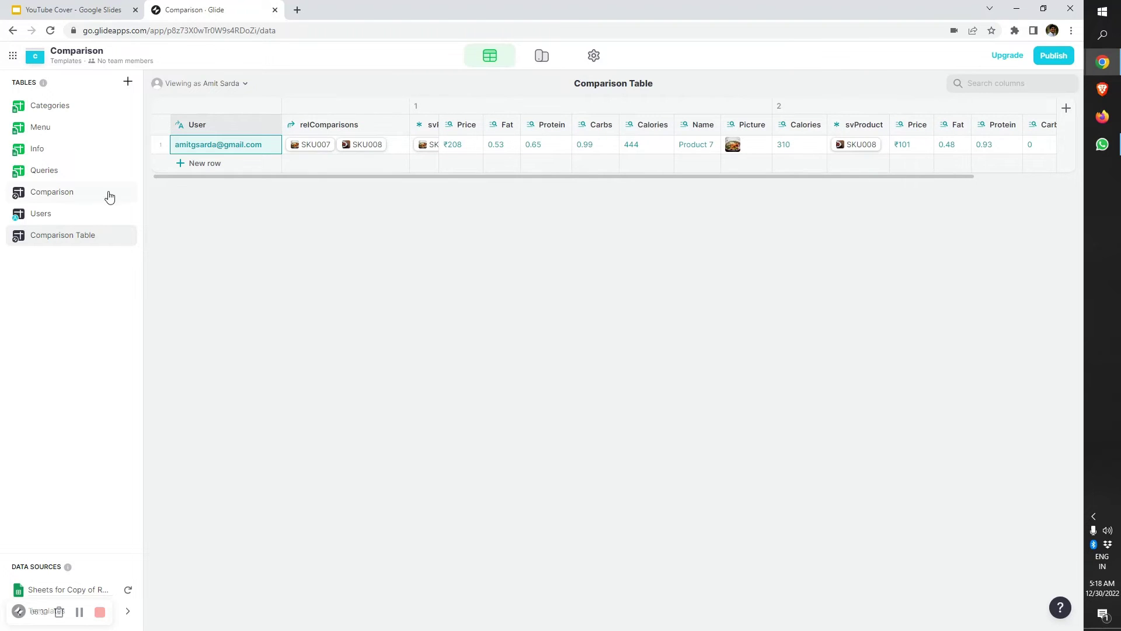
click(52, 191)
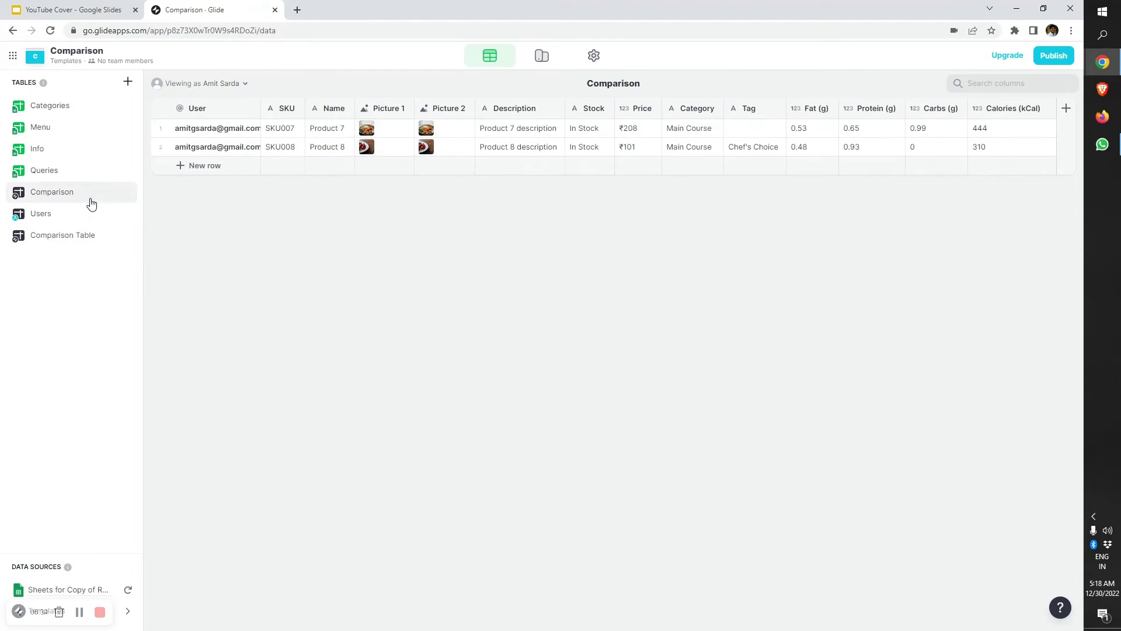
click(61, 235)
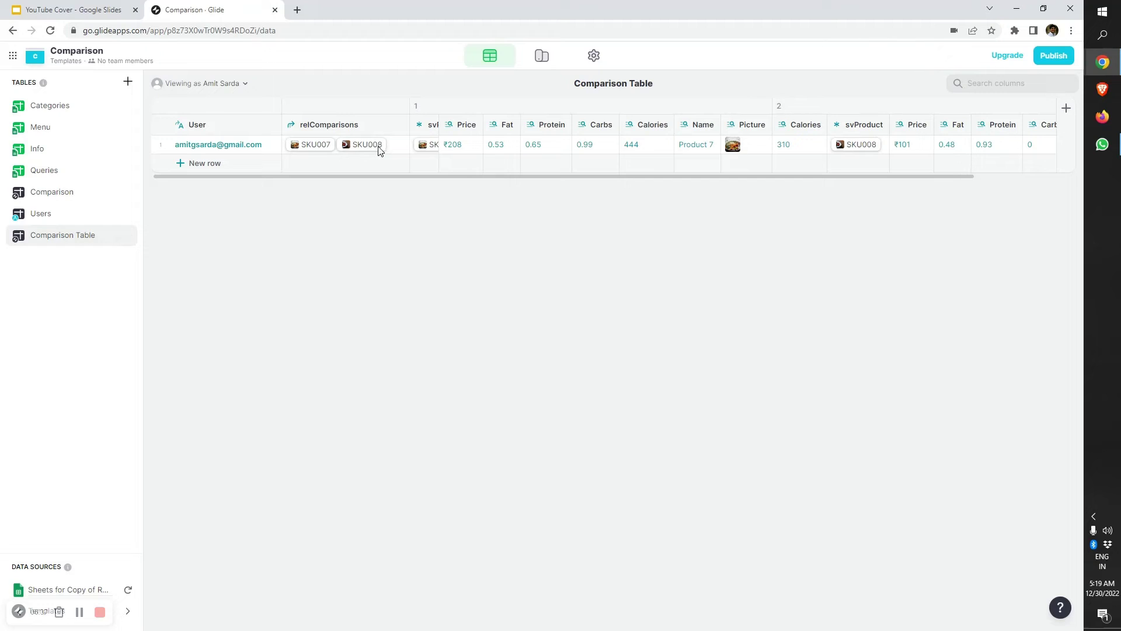
drag(440, 125, 484, 129)
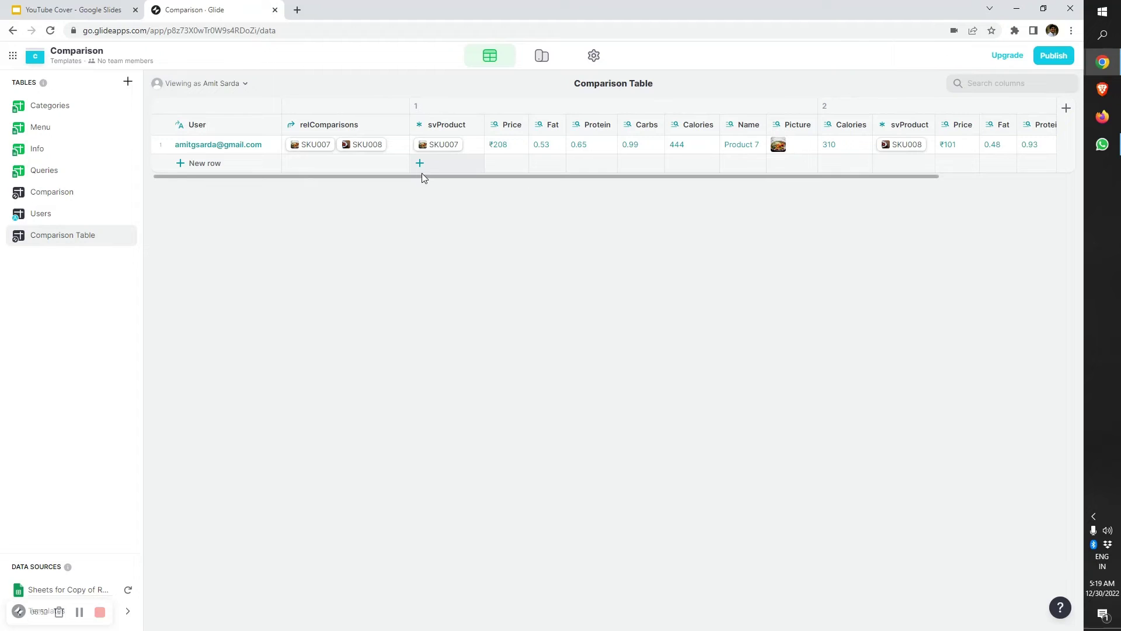
drag(421, 177, 728, 167)
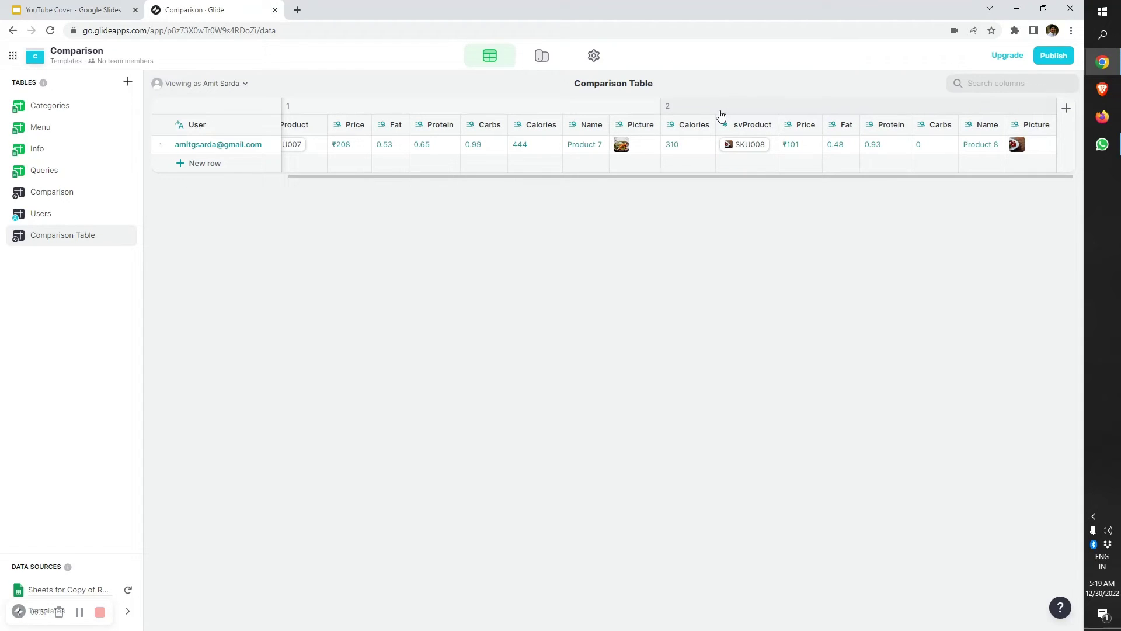
click(541, 55)
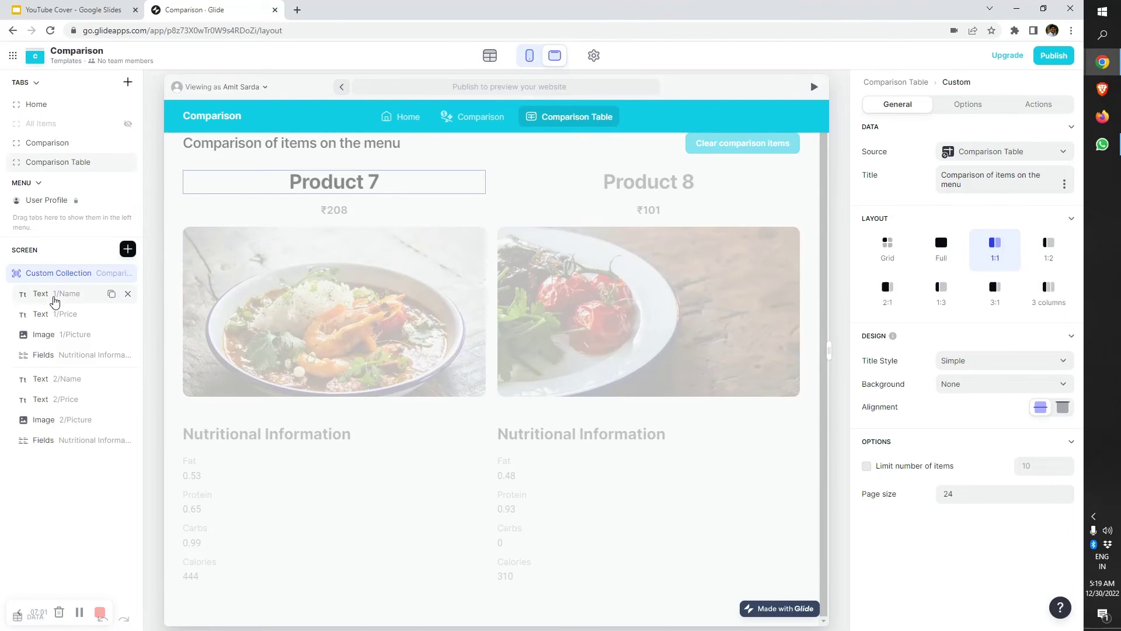
click(40, 294)
click(58, 272)
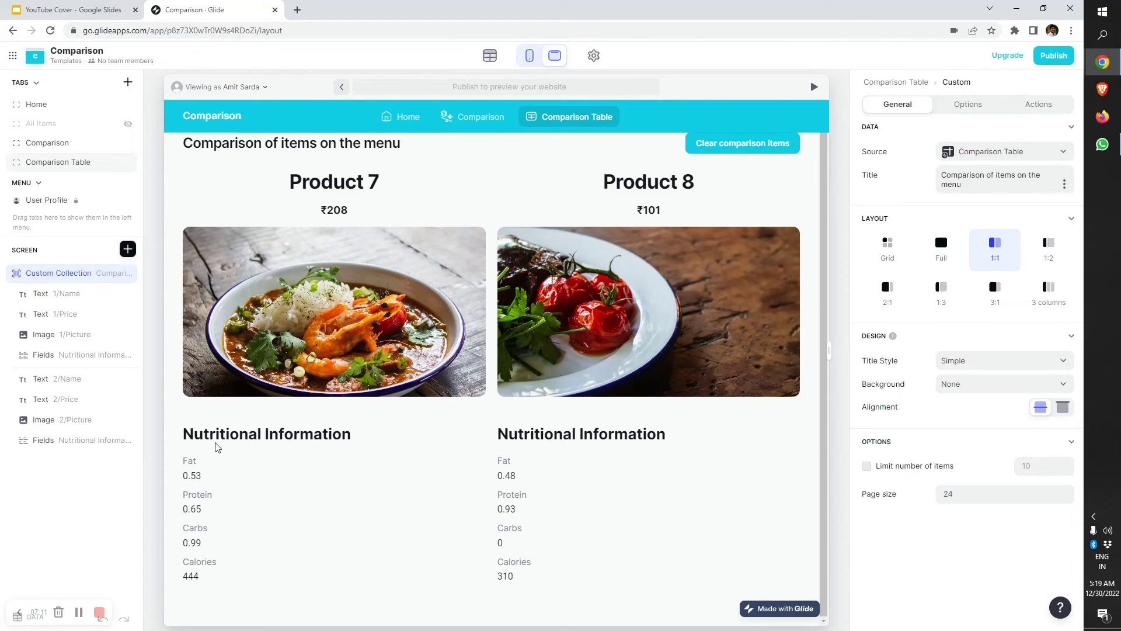
click(64, 295)
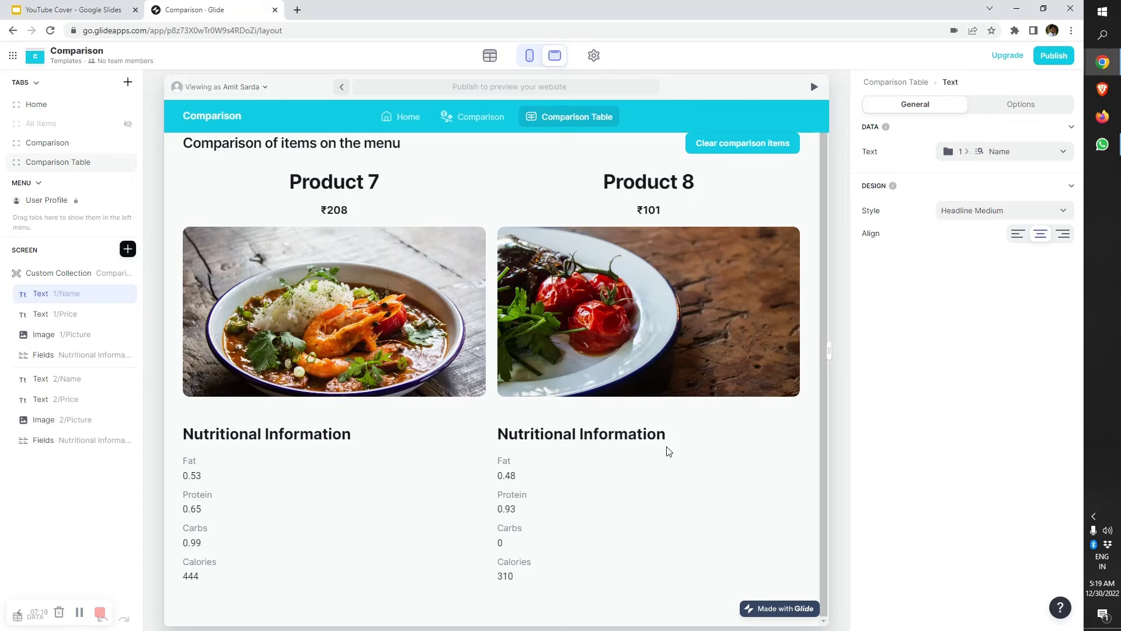
scroll(622, 480, up, 1)
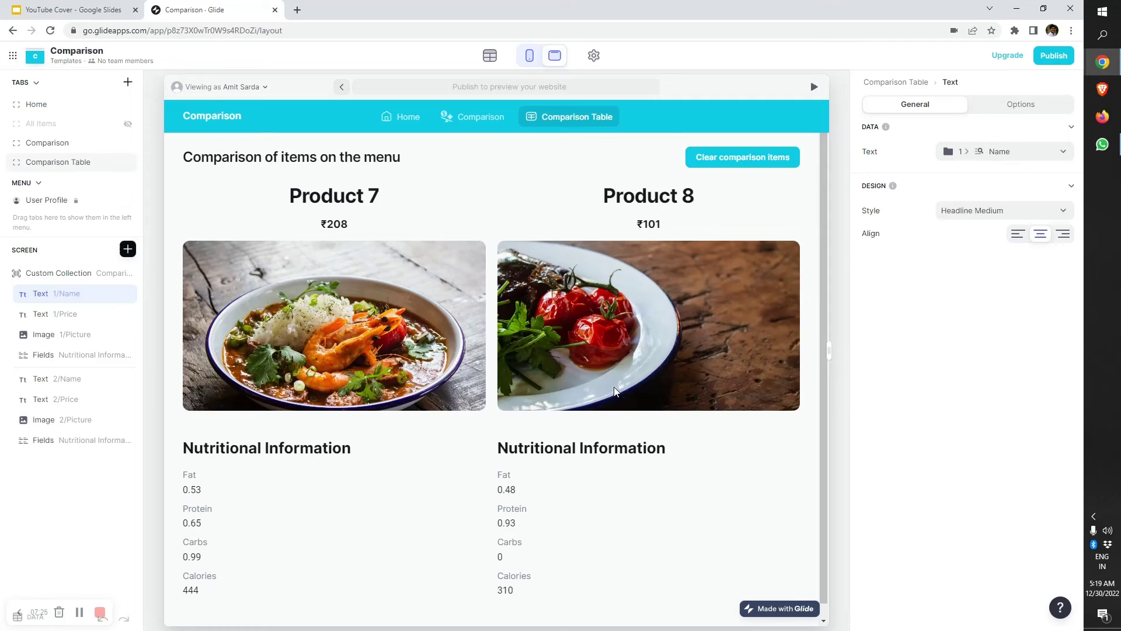
click(490, 55)
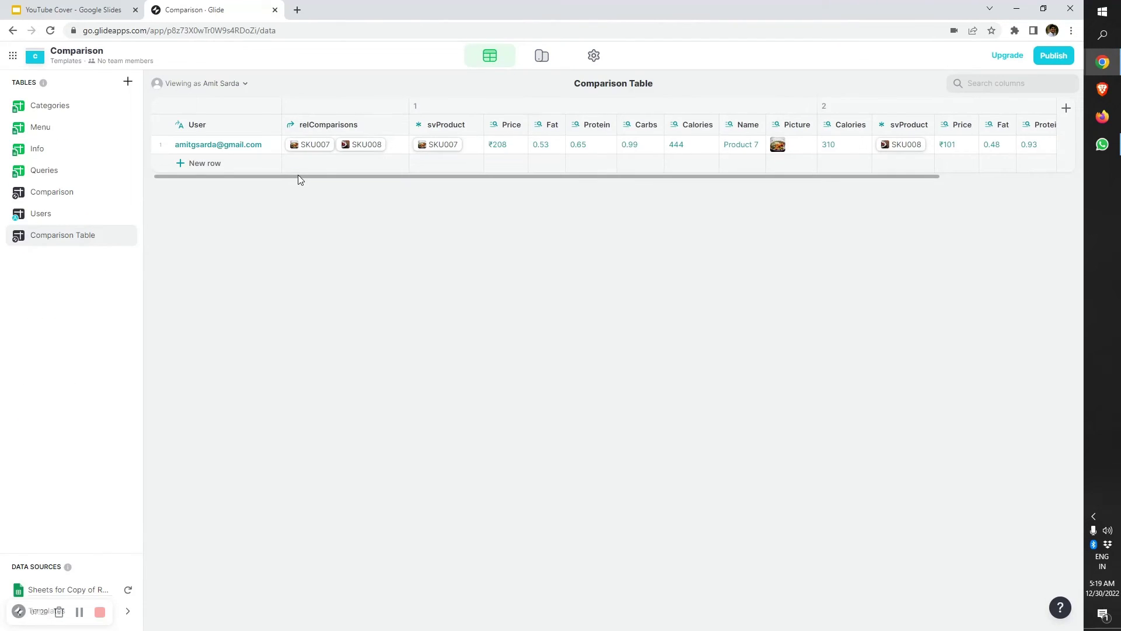
drag(298, 174, 516, 175)
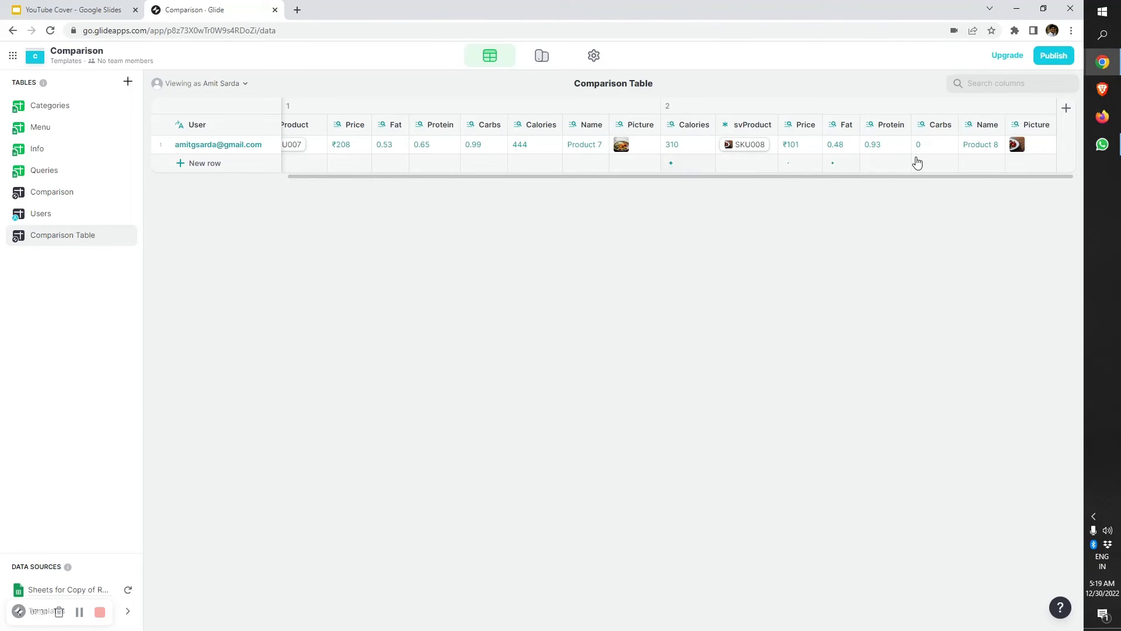
click(542, 56)
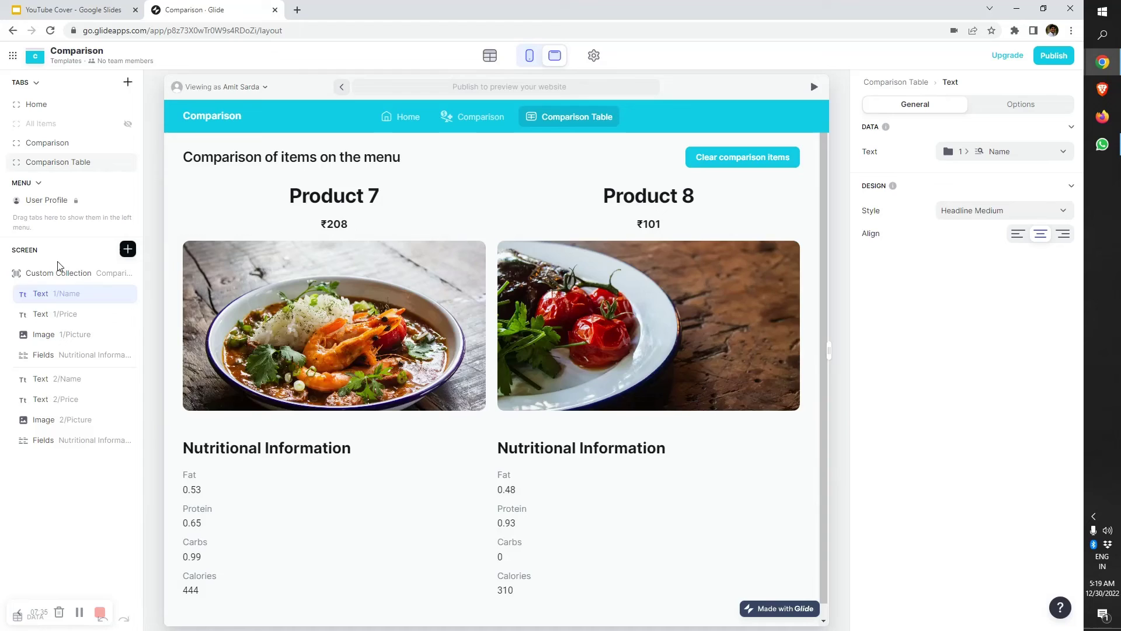
click(57, 272)
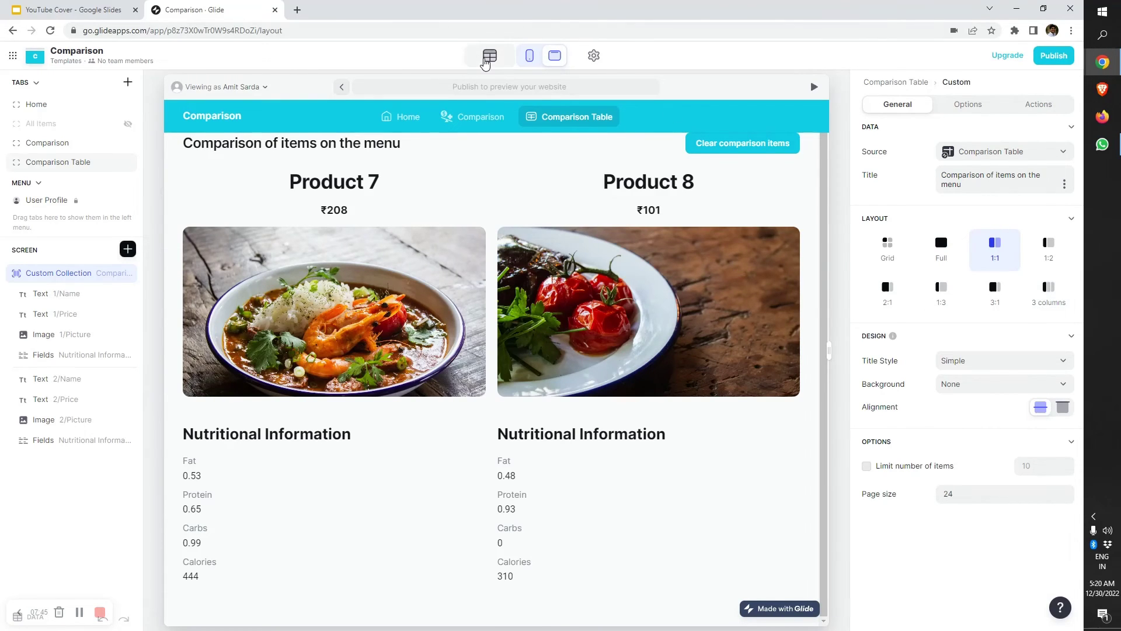
click(489, 55)
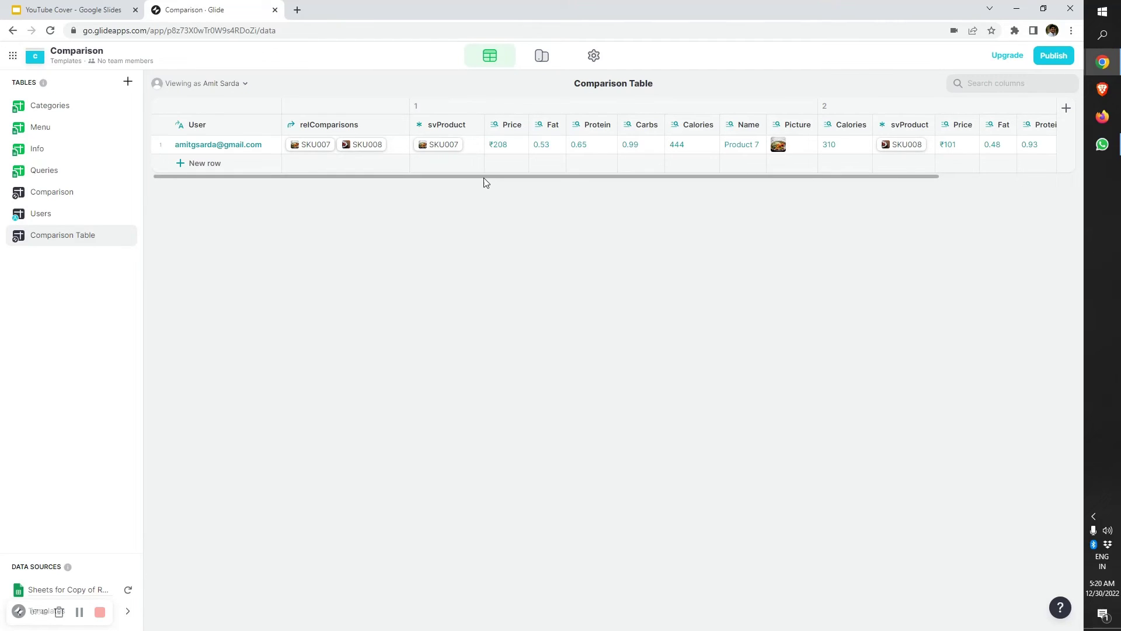
mouse_move(482, 176)
mouse_down()
mouse_move(712, 157)
mouse_move(536, 185)
mouse_up()
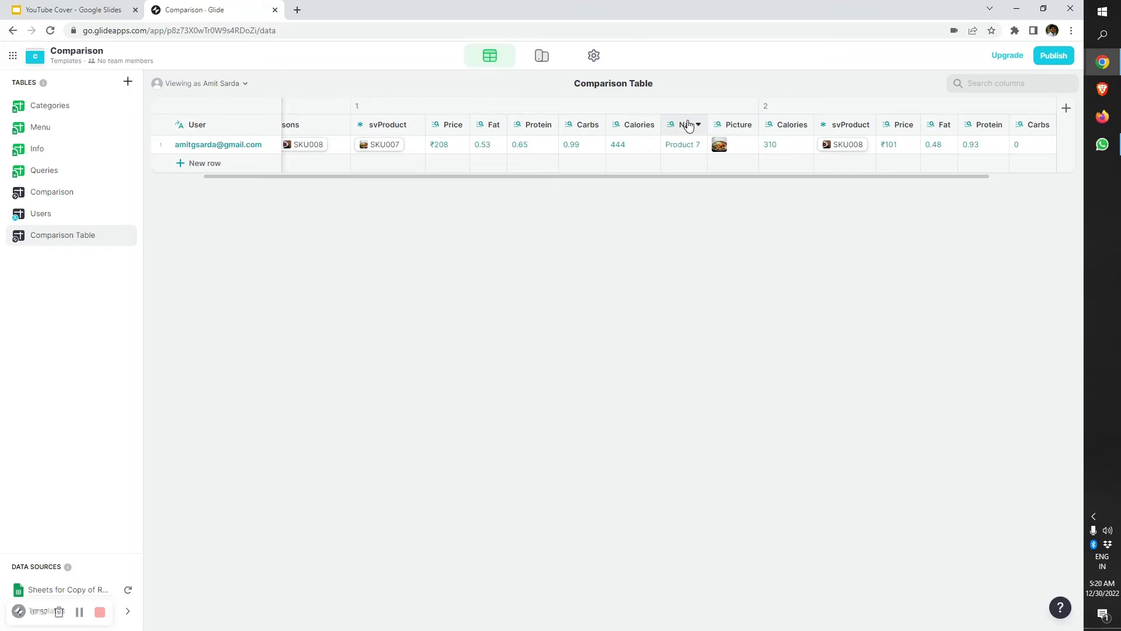
click(541, 55)
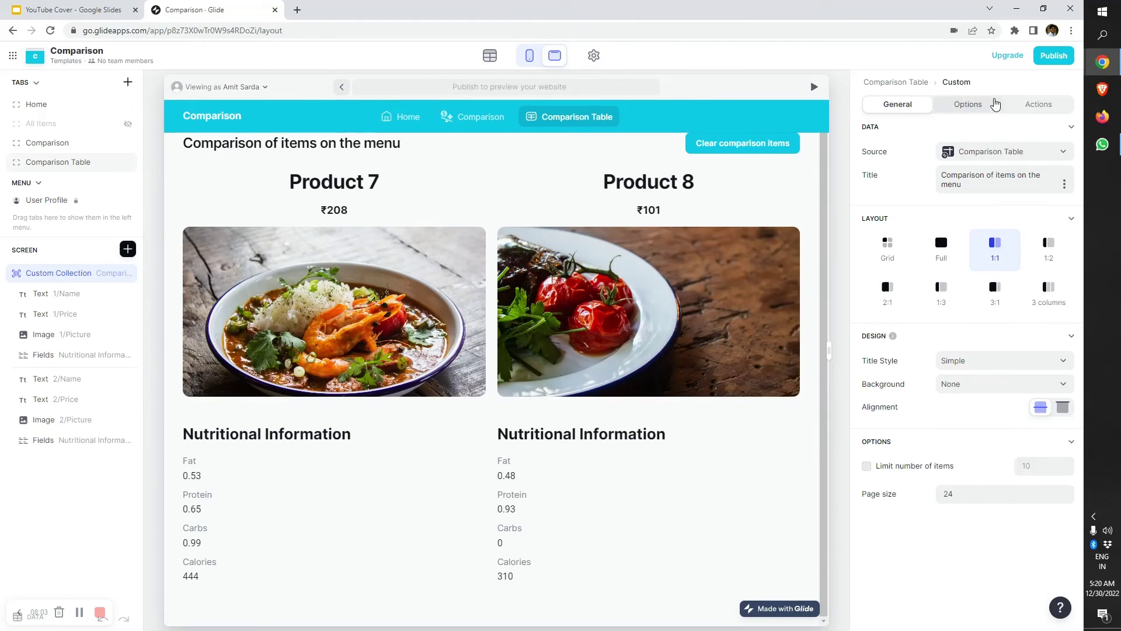
Add the Custom Collection visibility condition User Profile > # Comparison Items equals 2
click(968, 105)
click(901, 157)
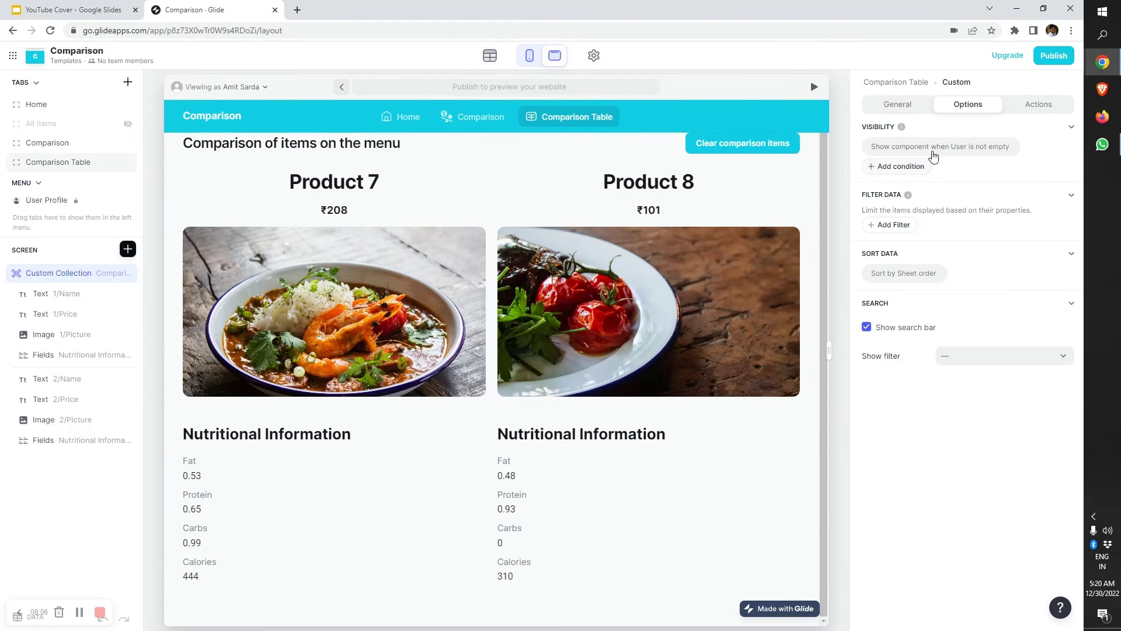
click(937, 151)
click(934, 186)
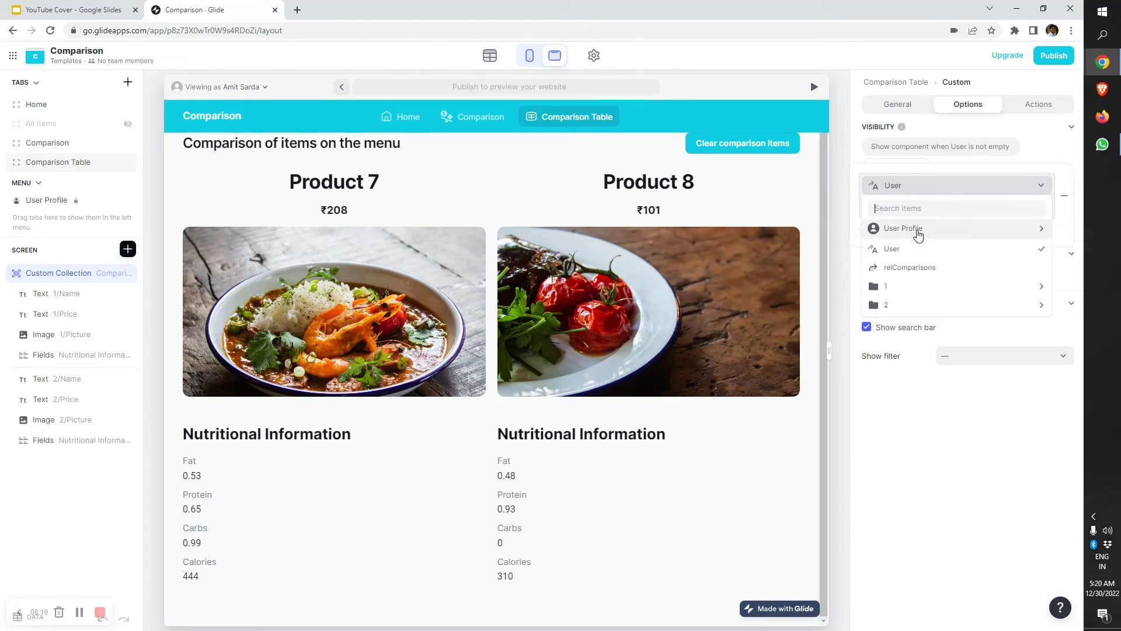
mouse_move(904, 227)
click(770, 321)
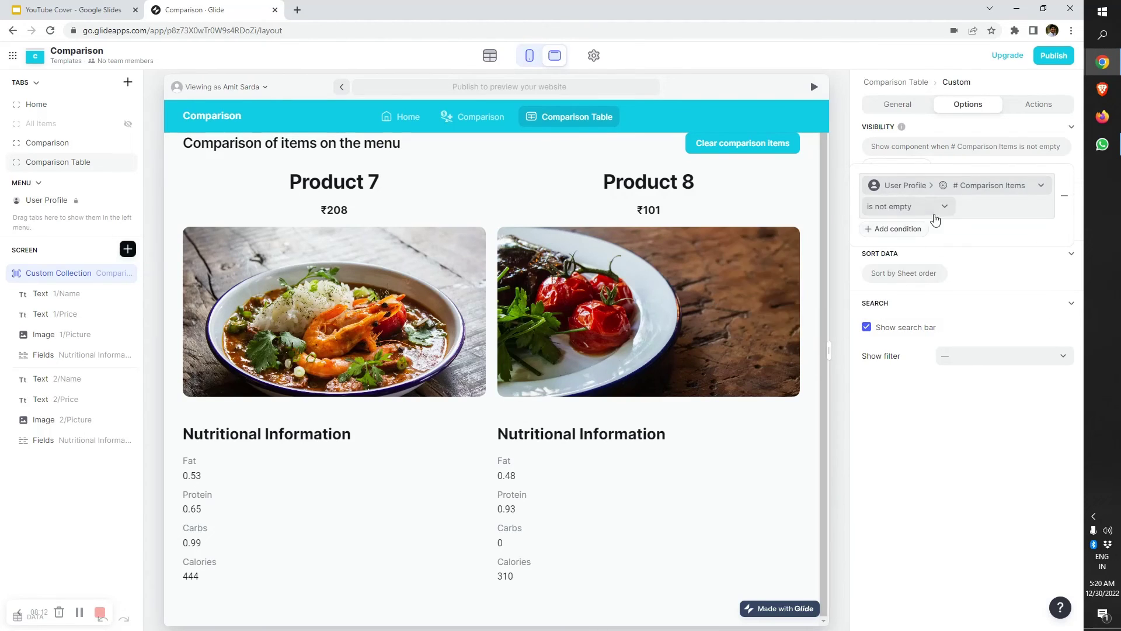
click(906, 205)
click(900, 232)
click(1021, 208)
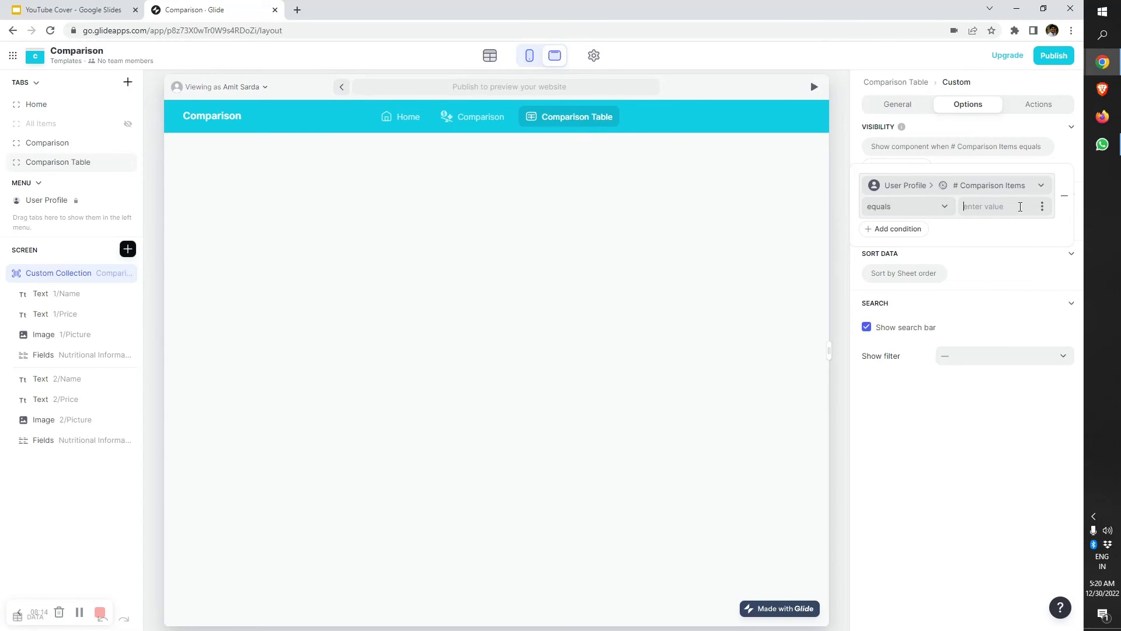
text(w)
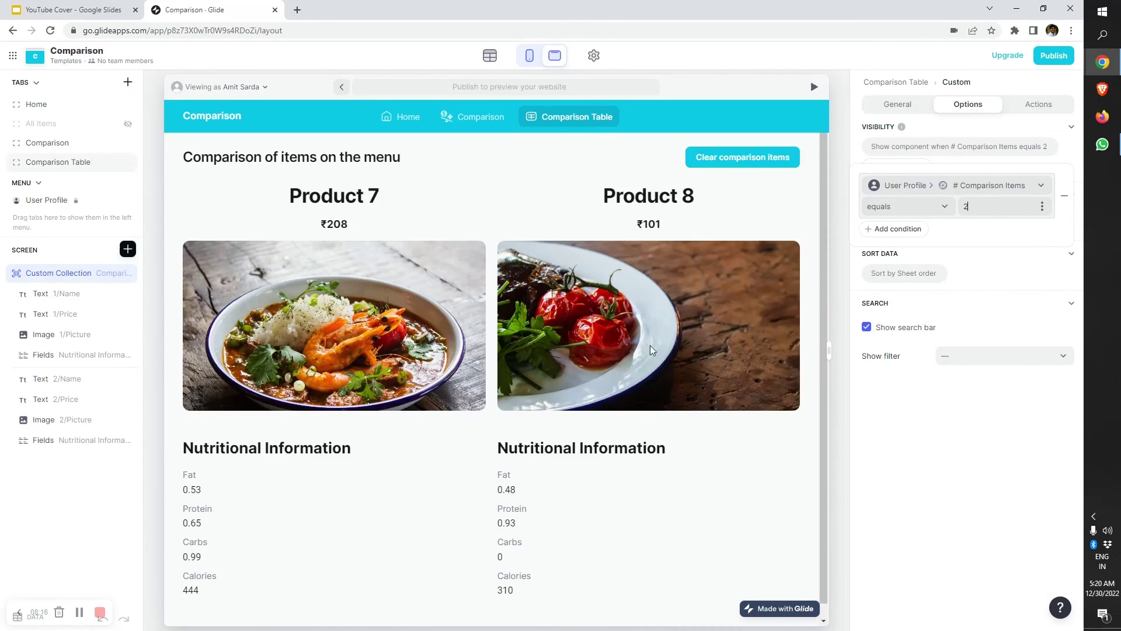
click(118, 483)
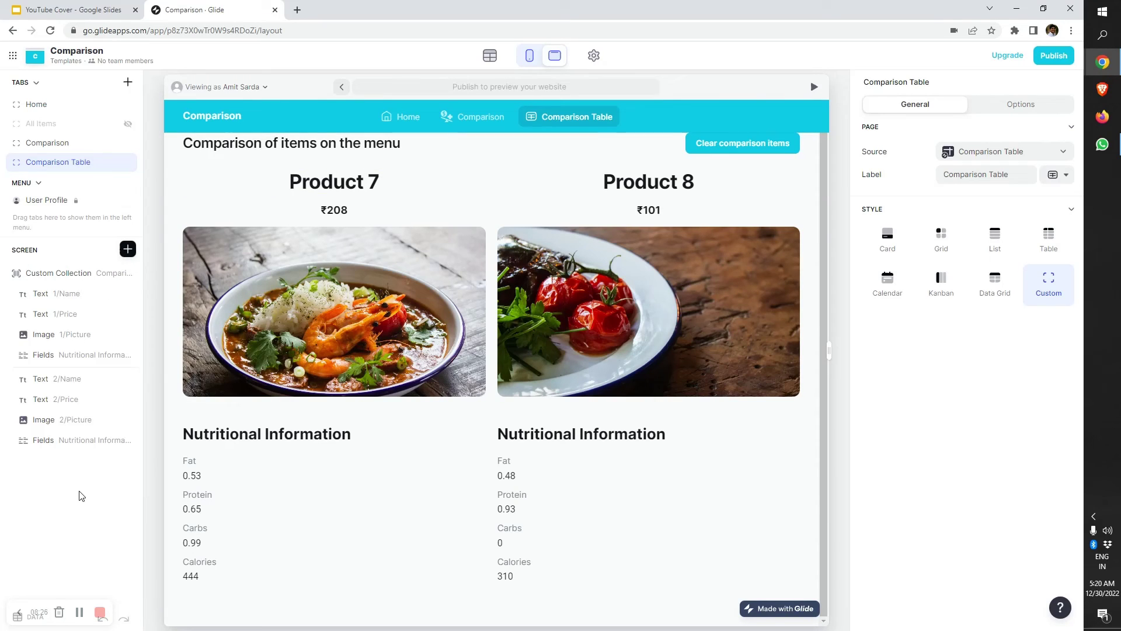
scroll(393, 421, up, 1)
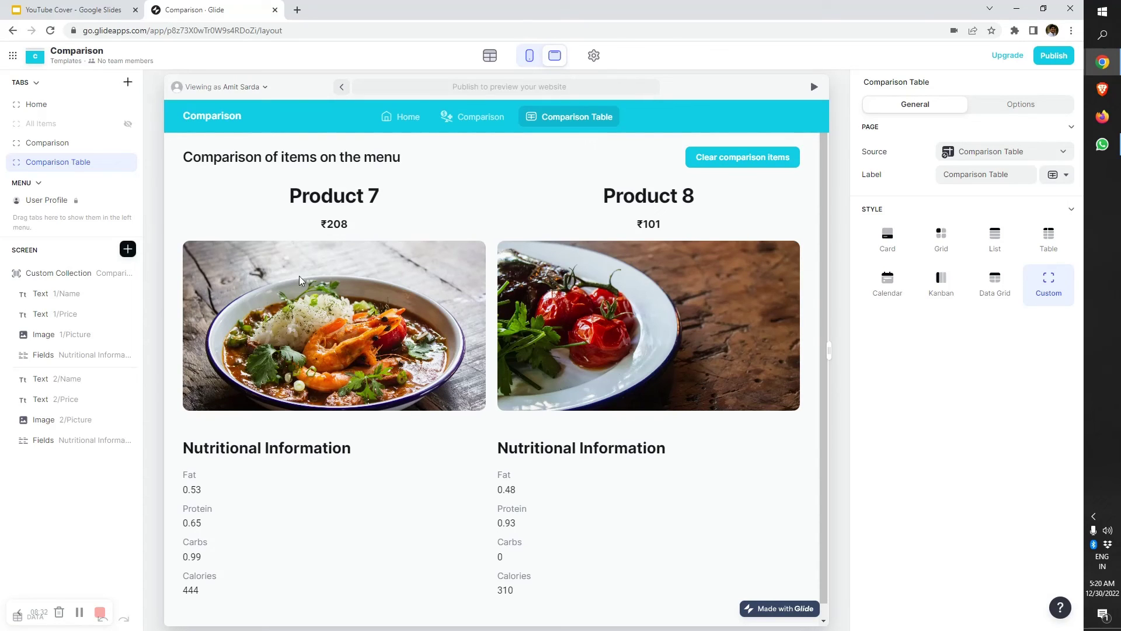
Clear all comparison items and return to the restaurant menu home
click(701, 164)
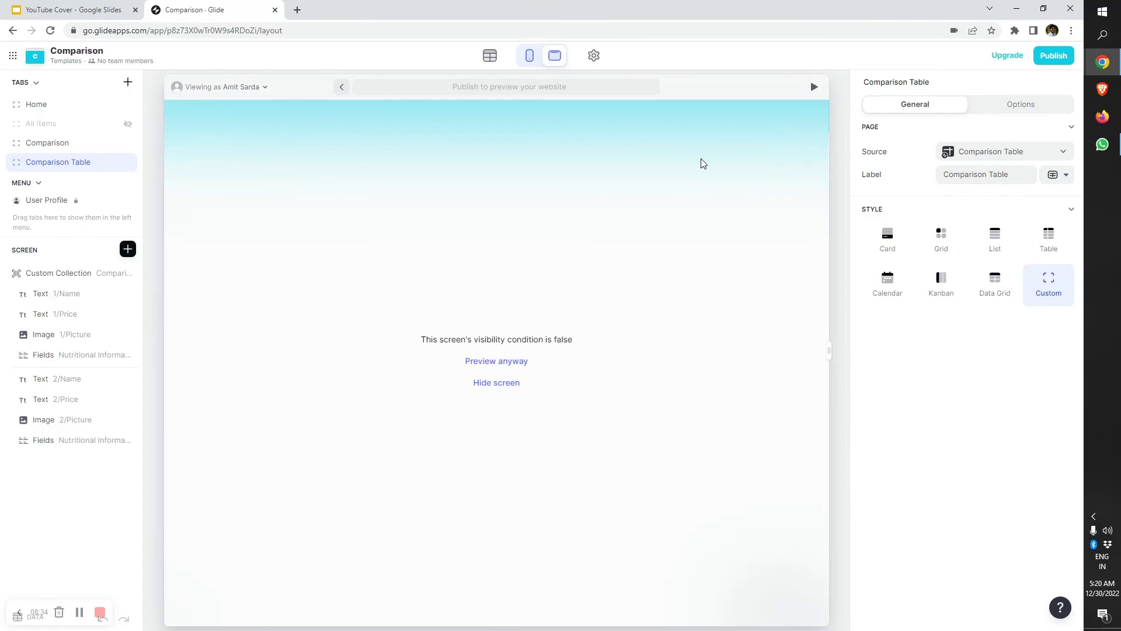
click(506, 384)
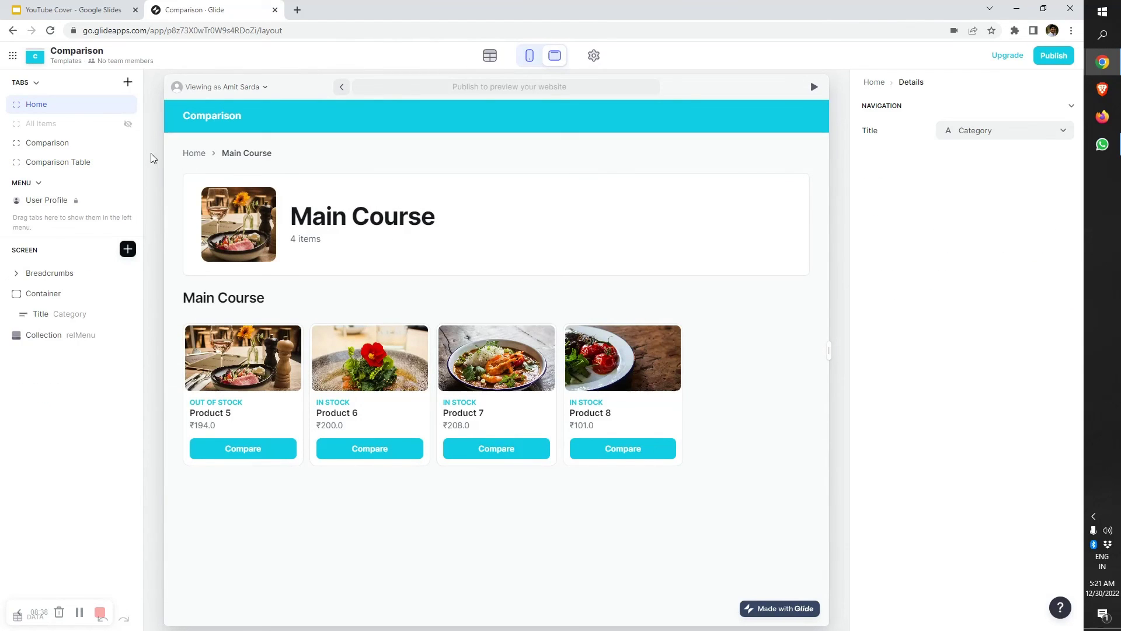
click(195, 153)
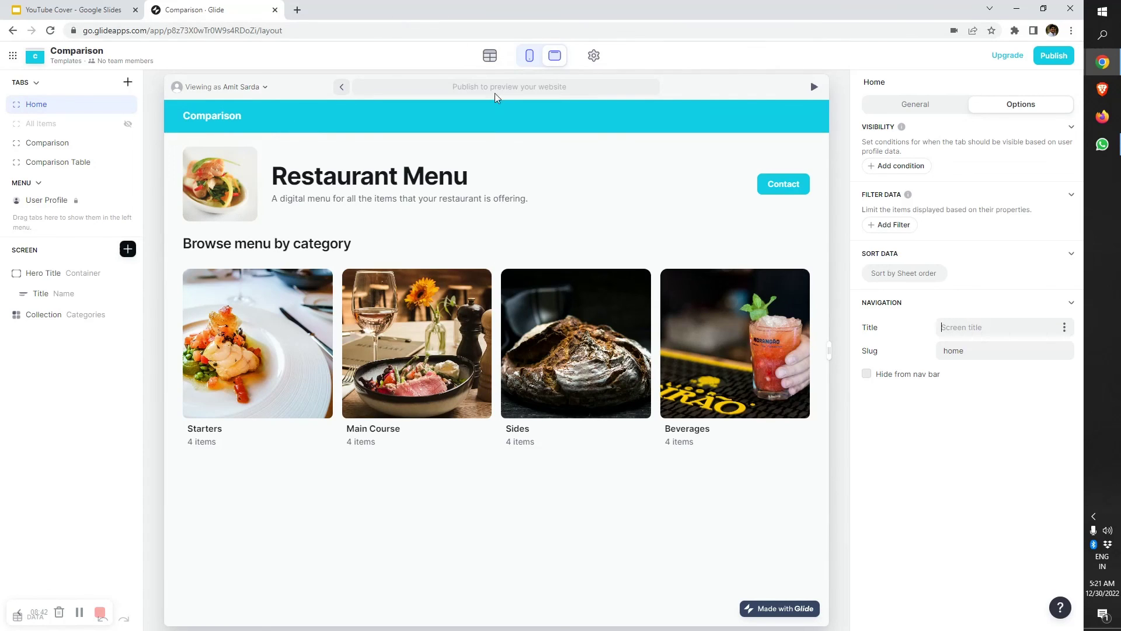
Add Main Course Products 7 and 8 to the comparison and view them in the Comparison Table
click(401, 349)
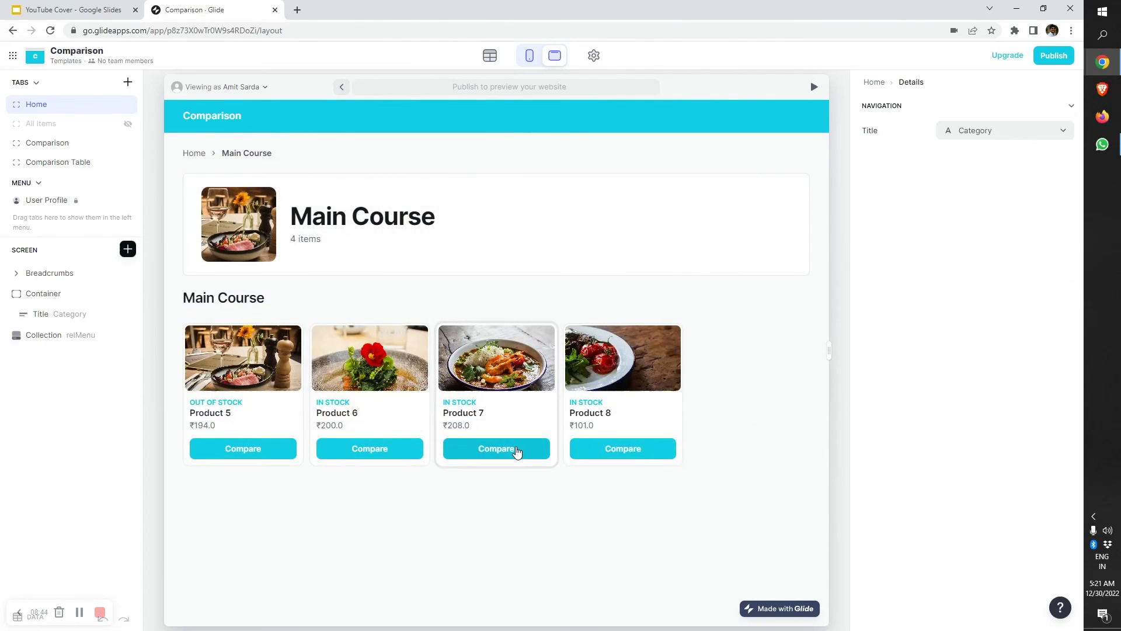
click(497, 449)
click(622, 448)
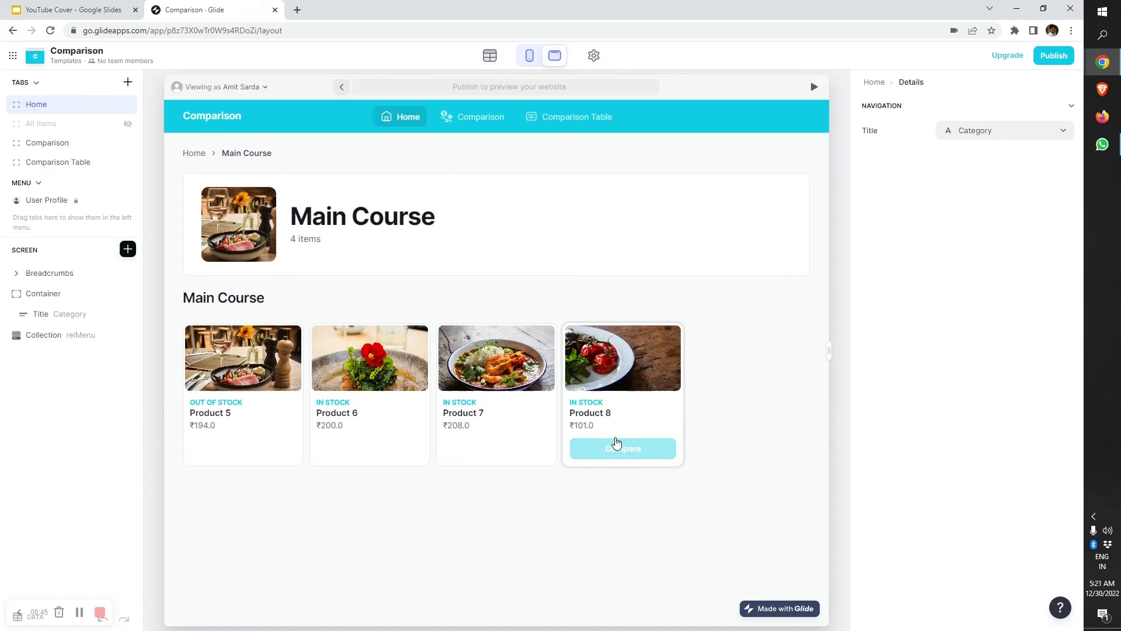
click(570, 118)
Review the clear button's Delete Row action on relComparisons rows, then show the Comparison grid tab
click(59, 273)
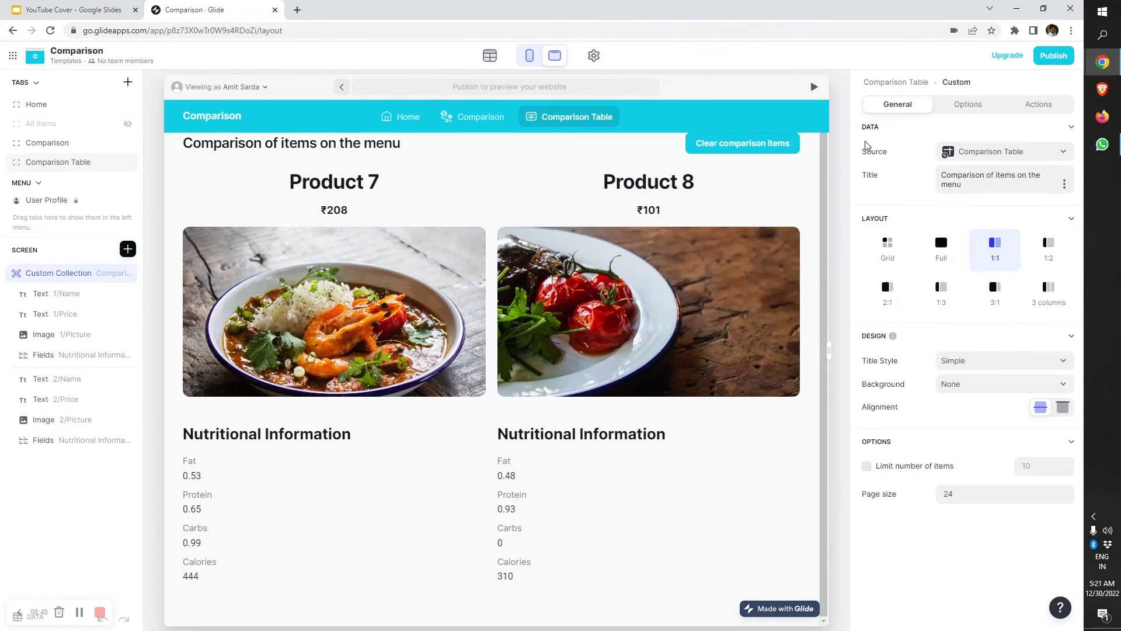
click(1038, 104)
click(984, 155)
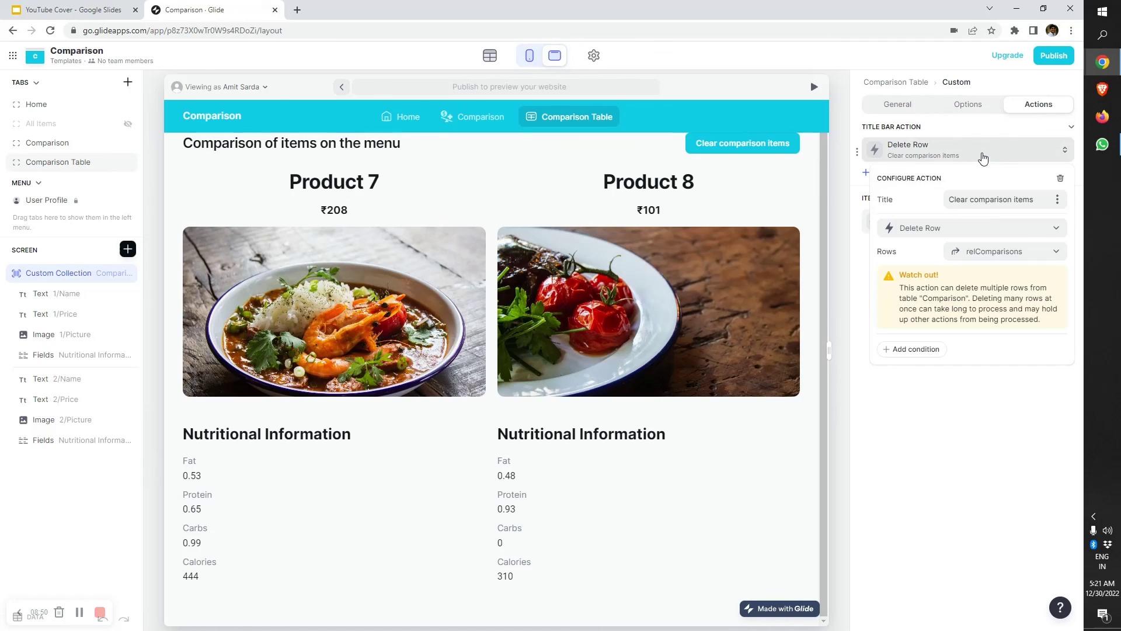
scroll(769, 176, up, 1)
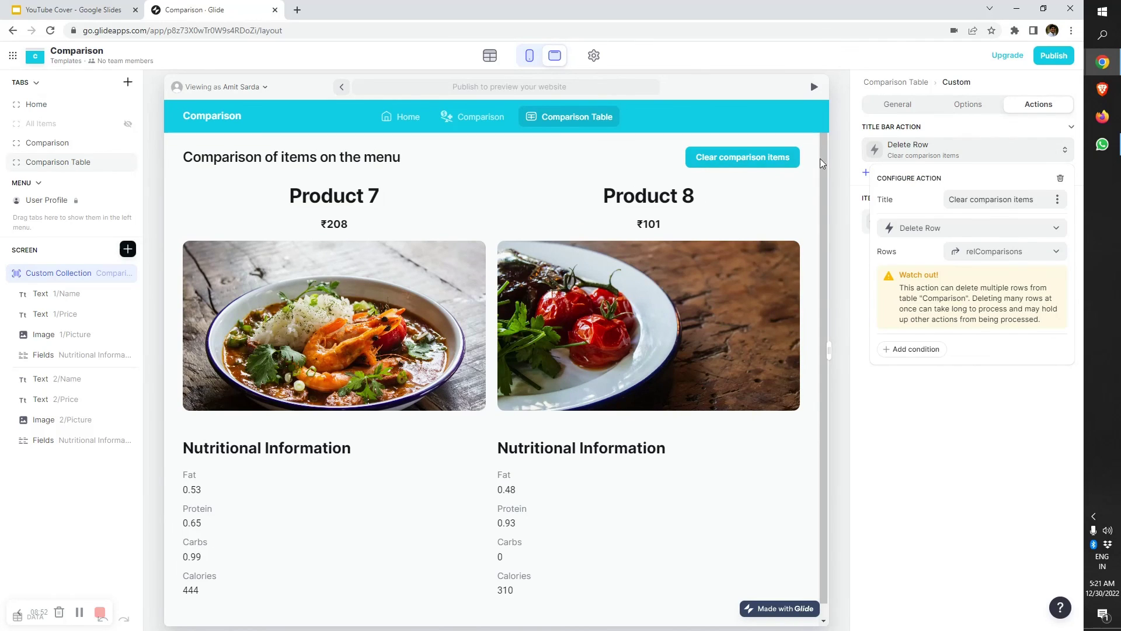
click(983, 252)
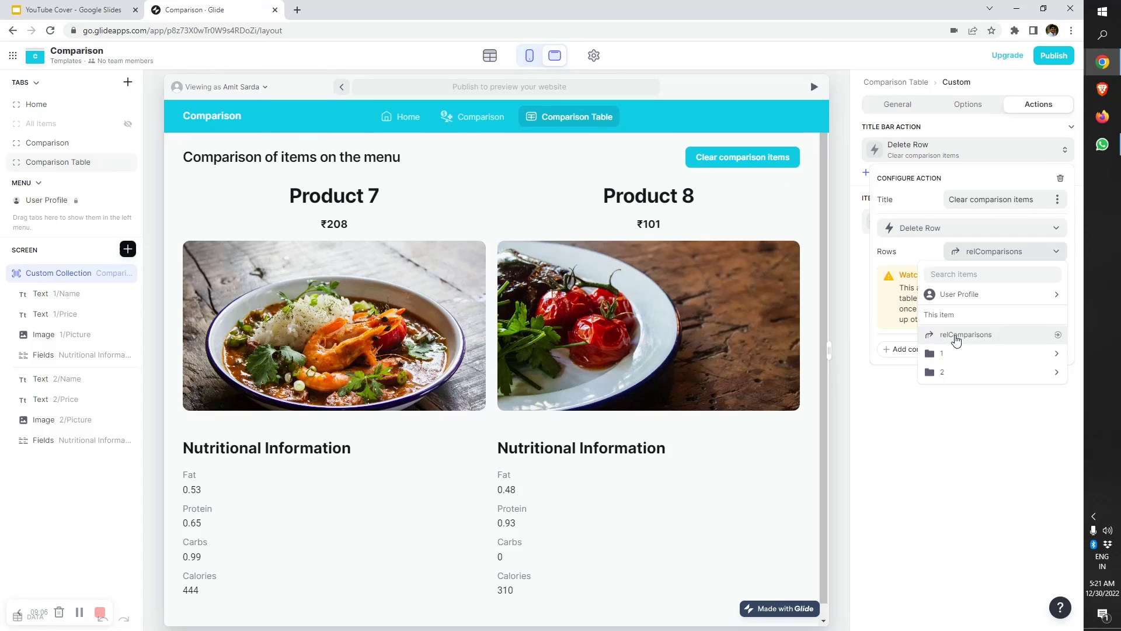
click(471, 162)
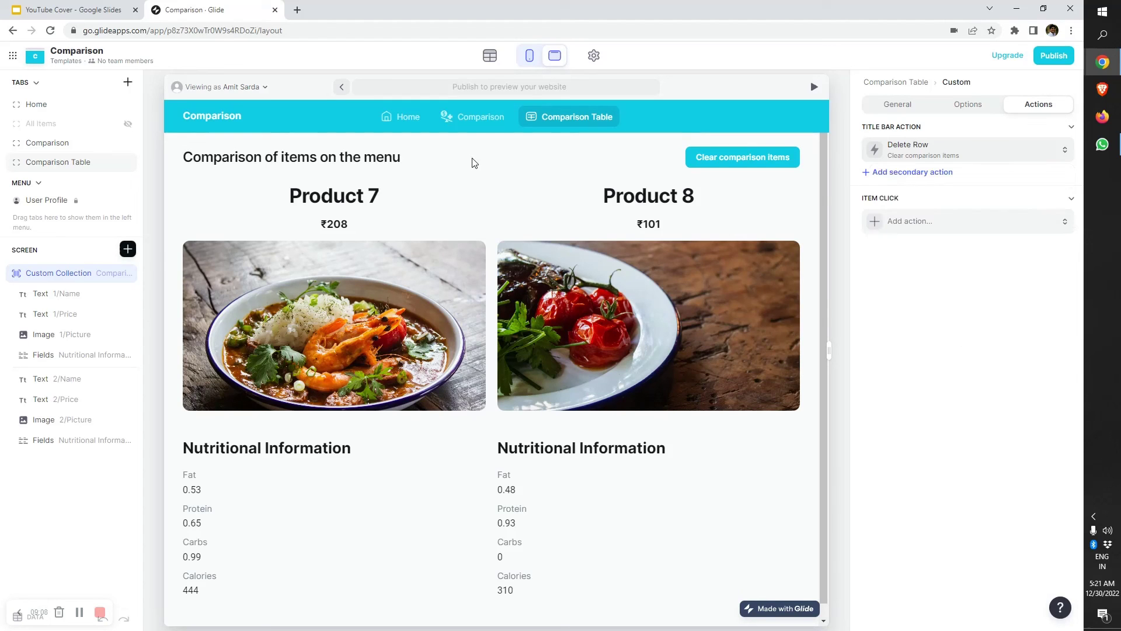
click(475, 116)
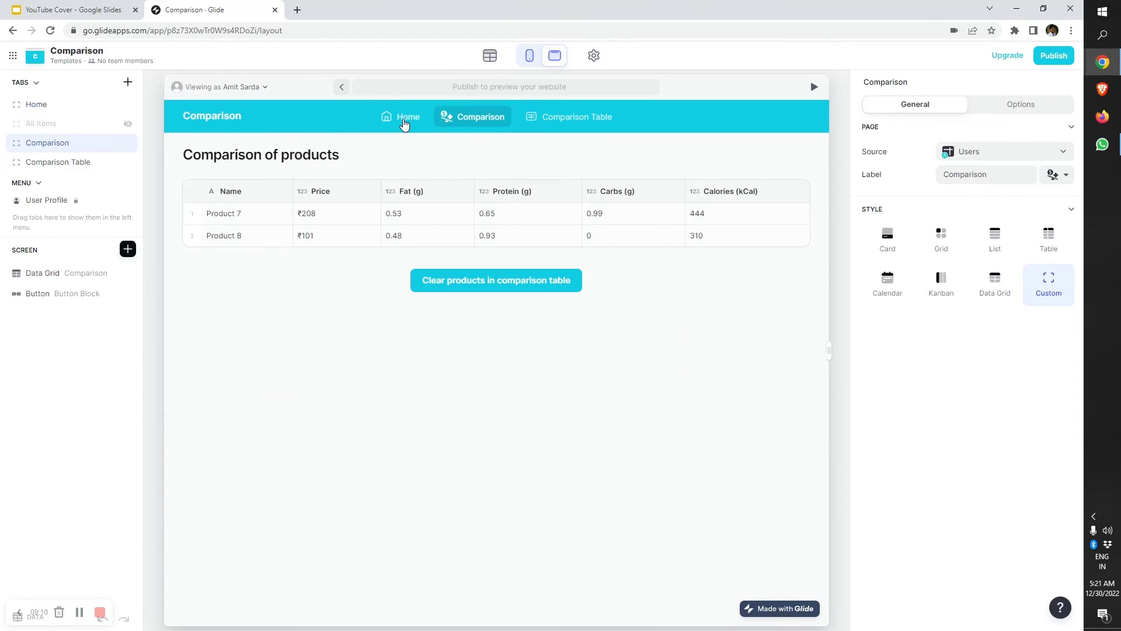
Switch to the Home tab showing Main Course Products 5 through 8
click(404, 118)
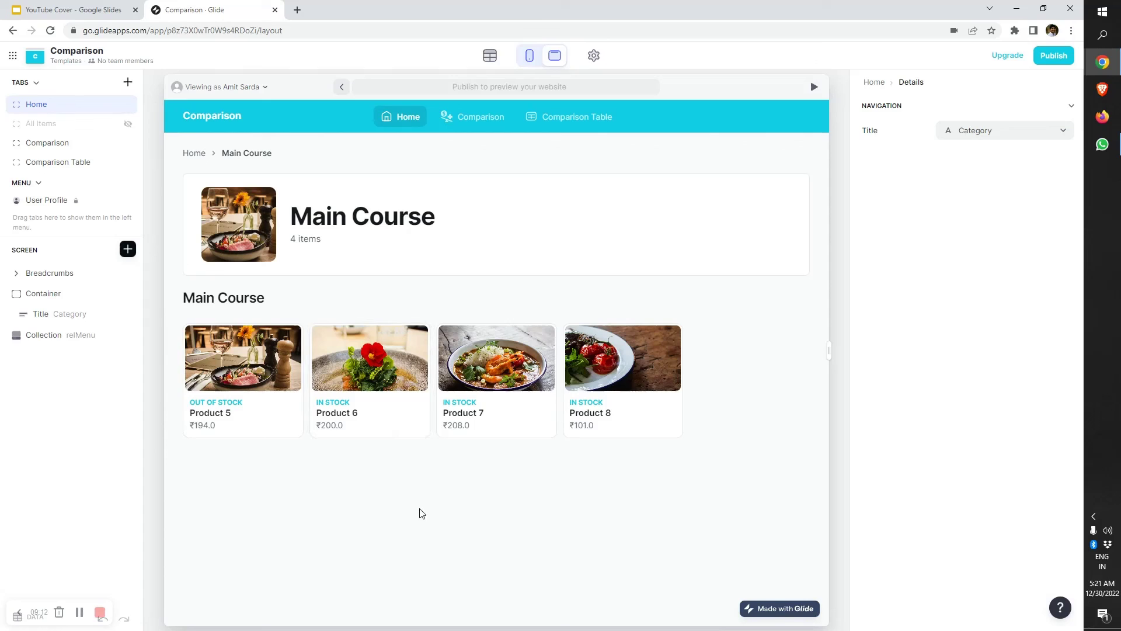